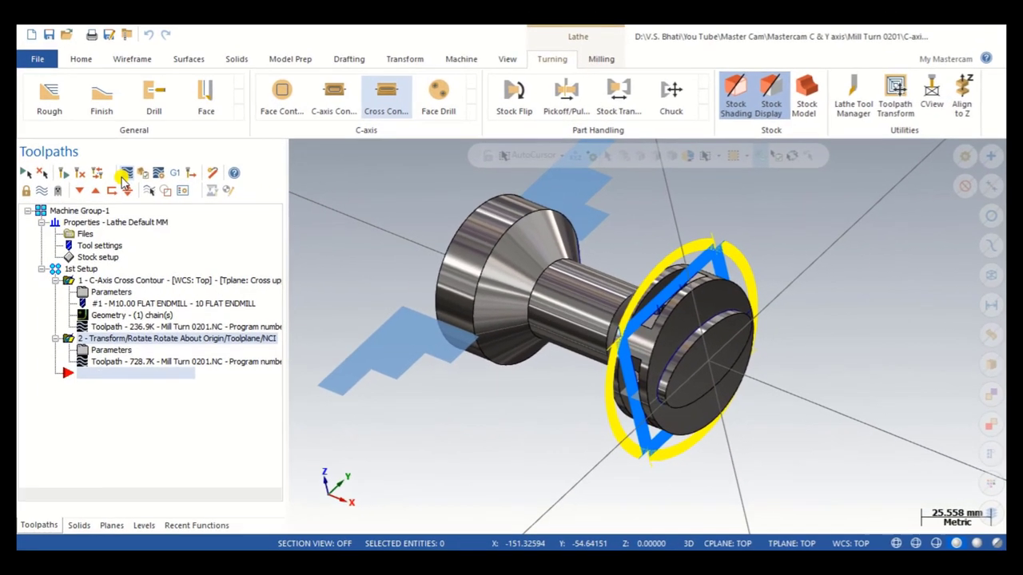
- Backplot the cross contour and rotated toolpaths, playing the tool motion around the slots at the part's right end
{"action": "key", "text": "alt+t"}
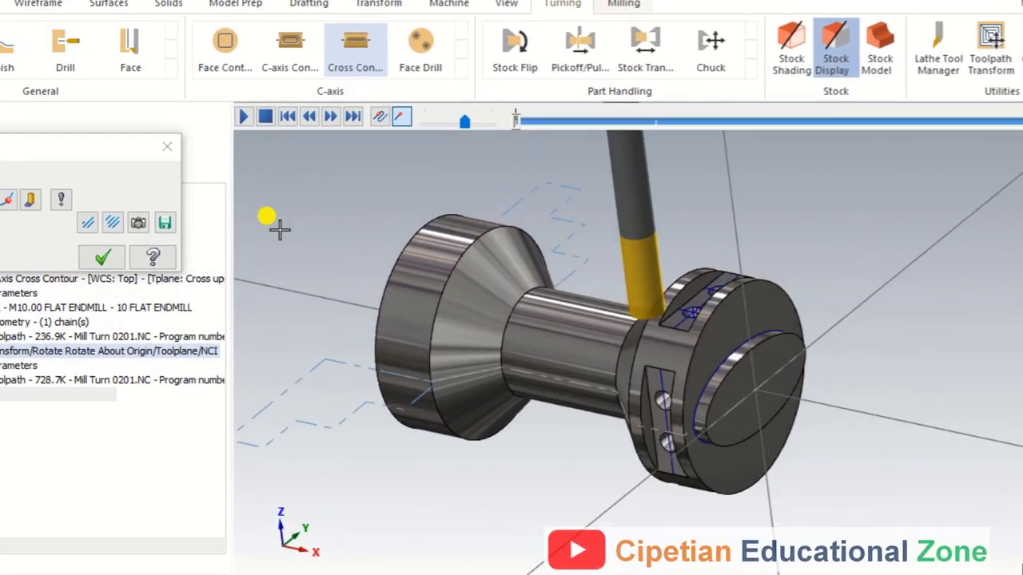
{"action": "left_click", "coordinate": [244, 116]}
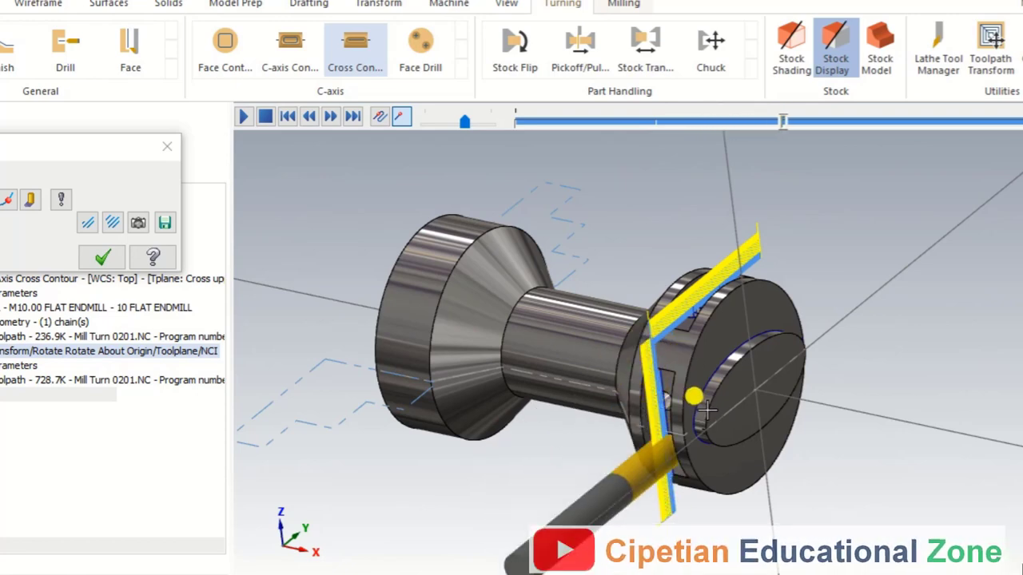
{"action": "middle_click_drag", "start_coordinate": [708, 408], "coordinate": [738, 364]}
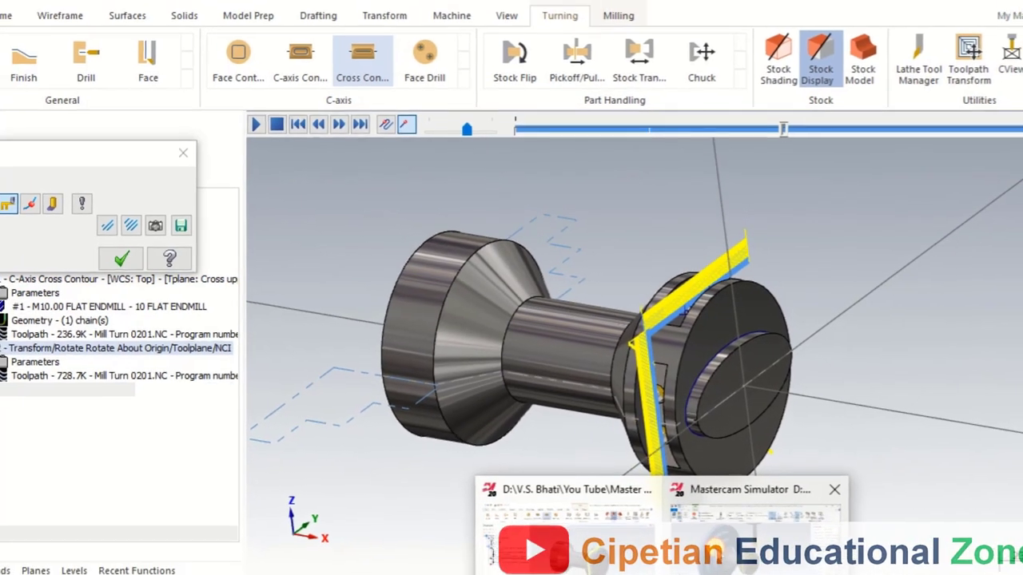
- Switch to the Mastercam Simulator and examine the machined slots on the verified part from several angles
{"action": "left_click", "coordinate": [754, 490]}
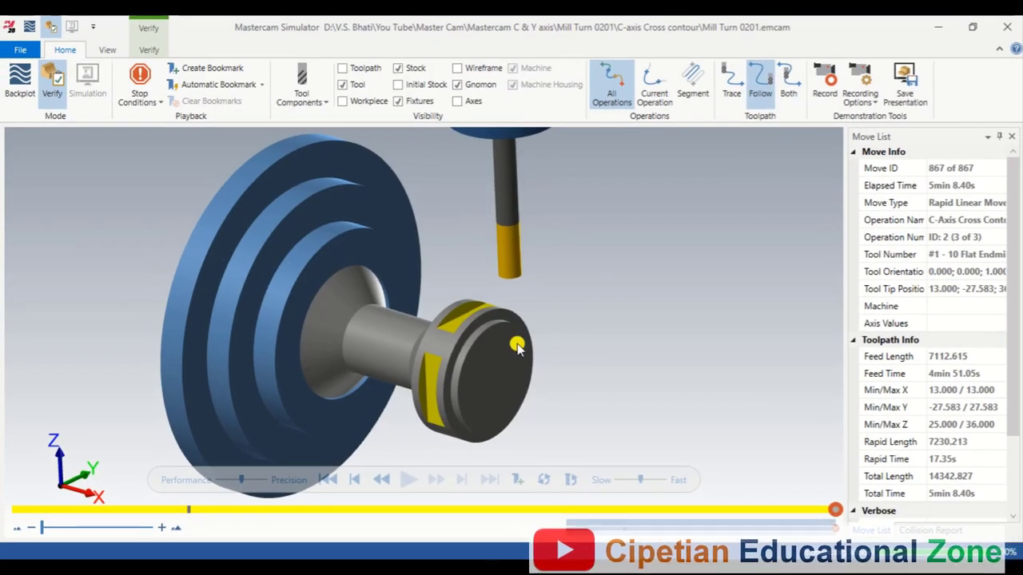
{"action": "middle_click_drag", "start_coordinate": [517, 346], "coordinate": [464, 322]}
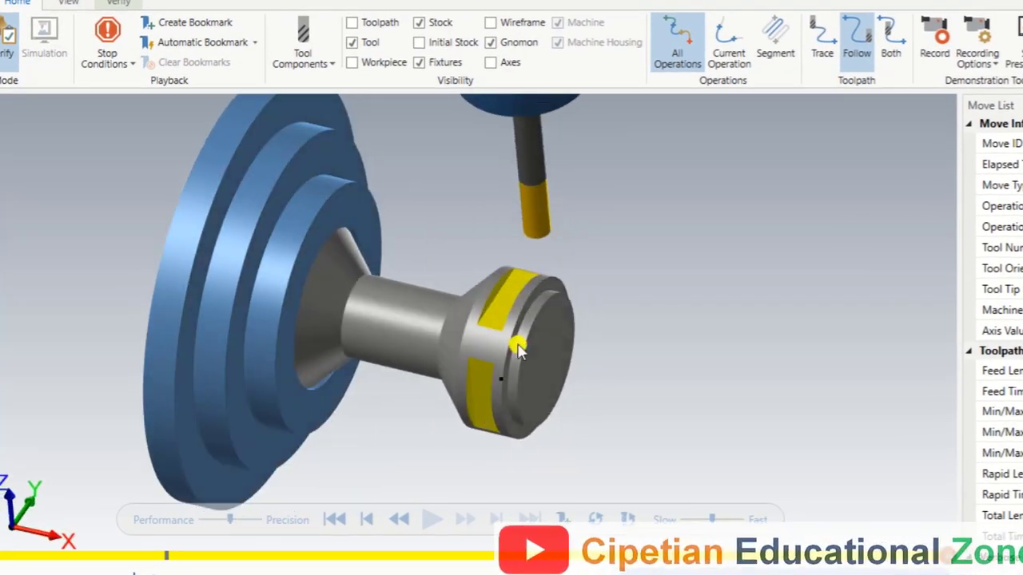
{"action": "scroll", "coordinate": [523, 345], "scroll_direction": "up", "scroll_amount": 5}
{"action": "scroll", "coordinate": [526, 308], "scroll_direction": "down", "scroll_amount": 4}
{"action": "scroll", "coordinate": [532, 314], "scroll_direction": "up", "scroll_amount": 4}
{"action": "scroll", "coordinate": [486, 326], "scroll_direction": "down", "scroll_amount": 4}
{"action": "scroll", "coordinate": [465, 318], "scroll_direction": "up", "scroll_amount": 3}
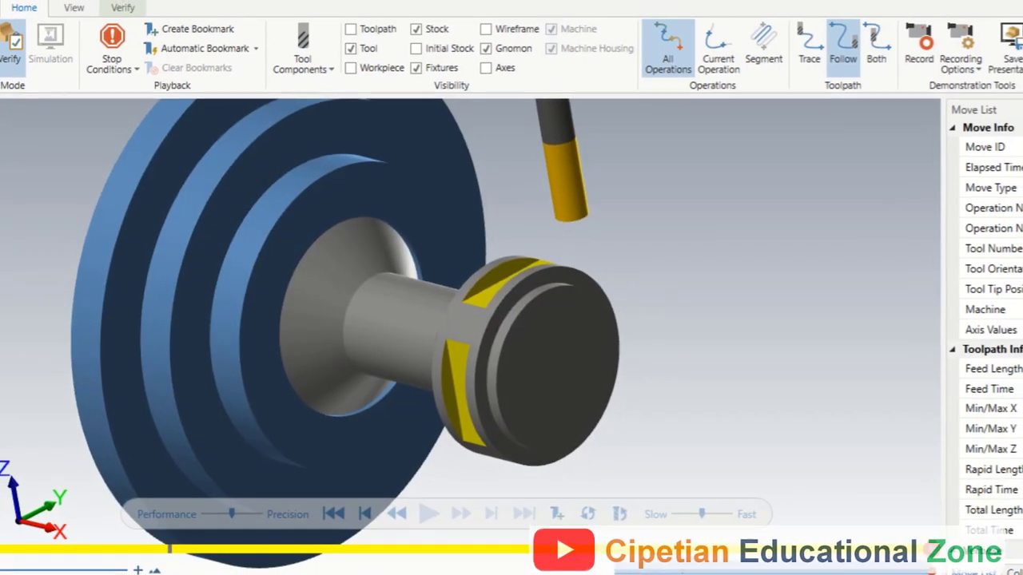
- Return to the main Mastercam window and close the backplot
{"action": "mouse_move", "coordinate": [642, 563]}
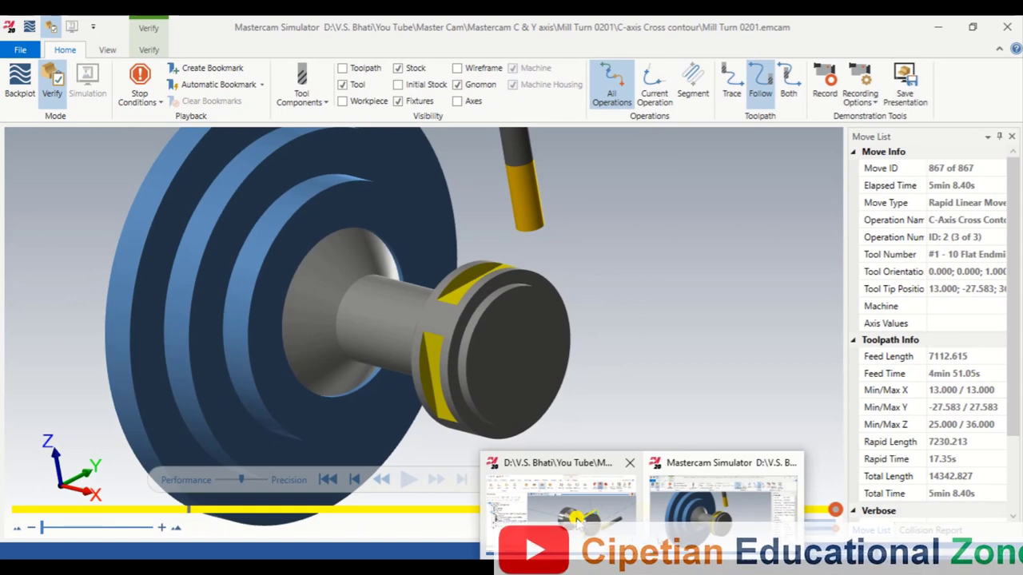
{"action": "left_click", "coordinate": [577, 519]}
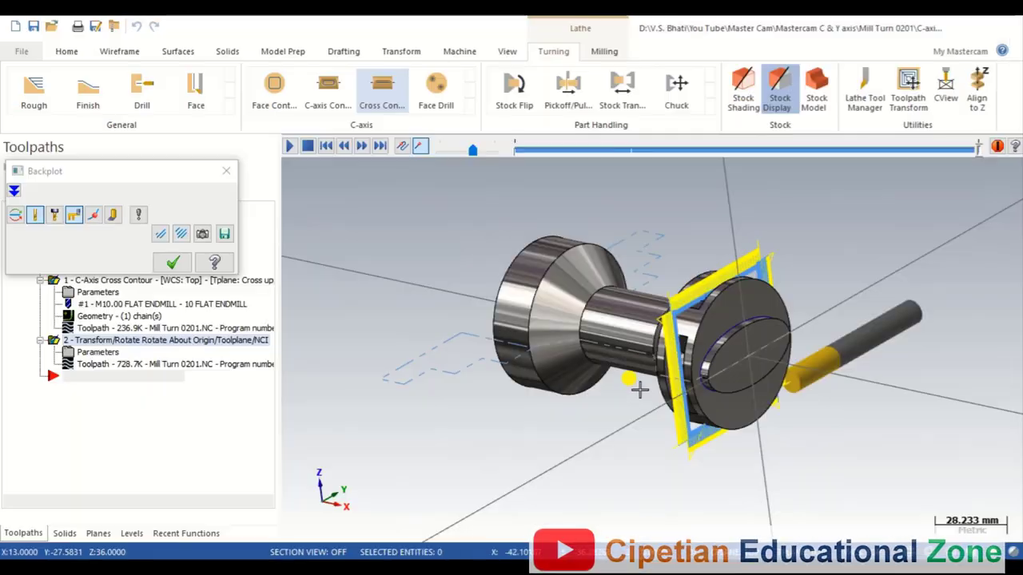
{"action": "left_click", "coordinate": [226, 170]}
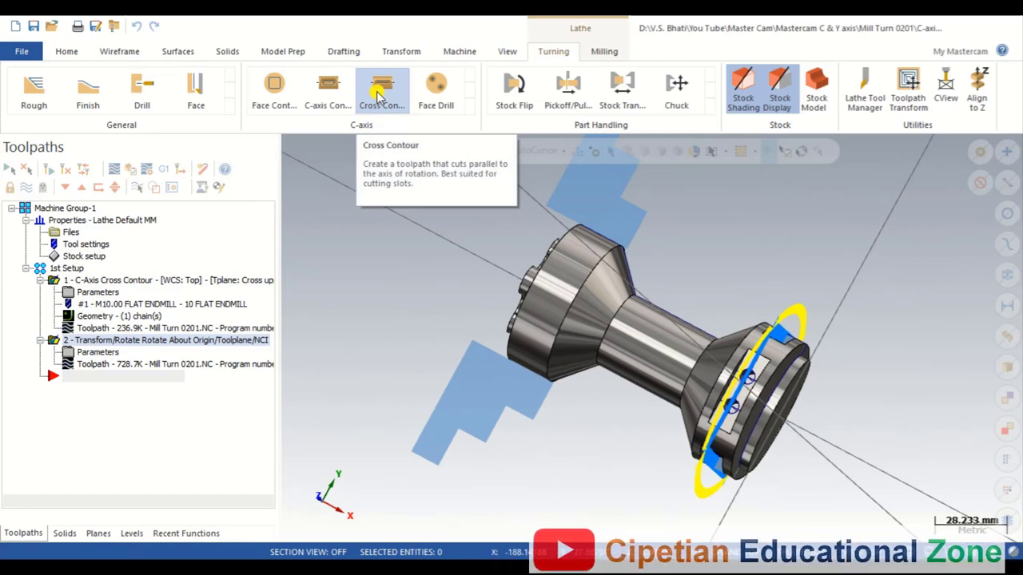
- Delete the C-Axis Cross Contour operation together with its dependent Transform/Rotate operation
{"action": "right_click", "coordinate": [53, 280]}
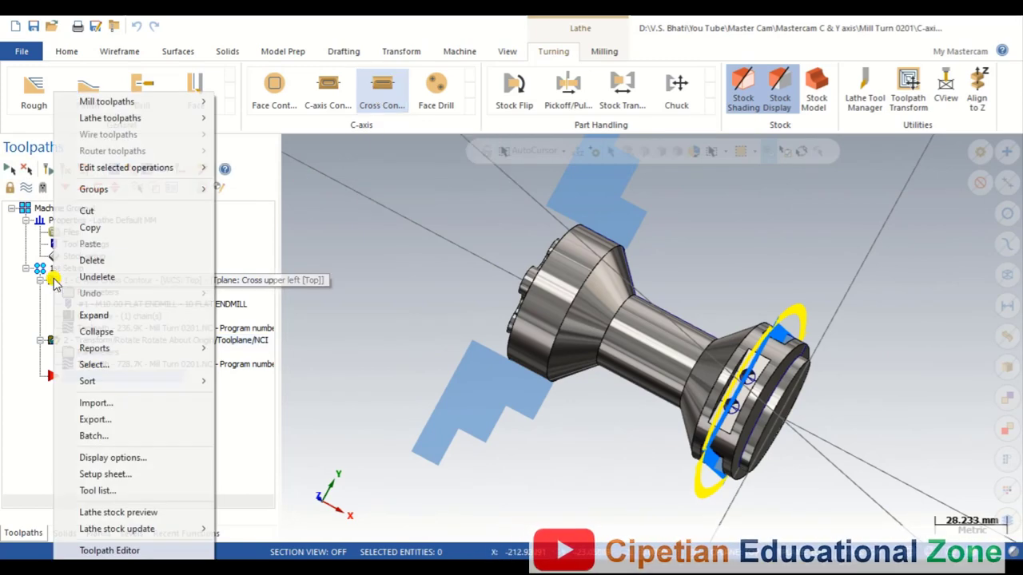
{"action": "left_click", "coordinate": [94, 257]}
{"action": "key", "text": "Delete"}
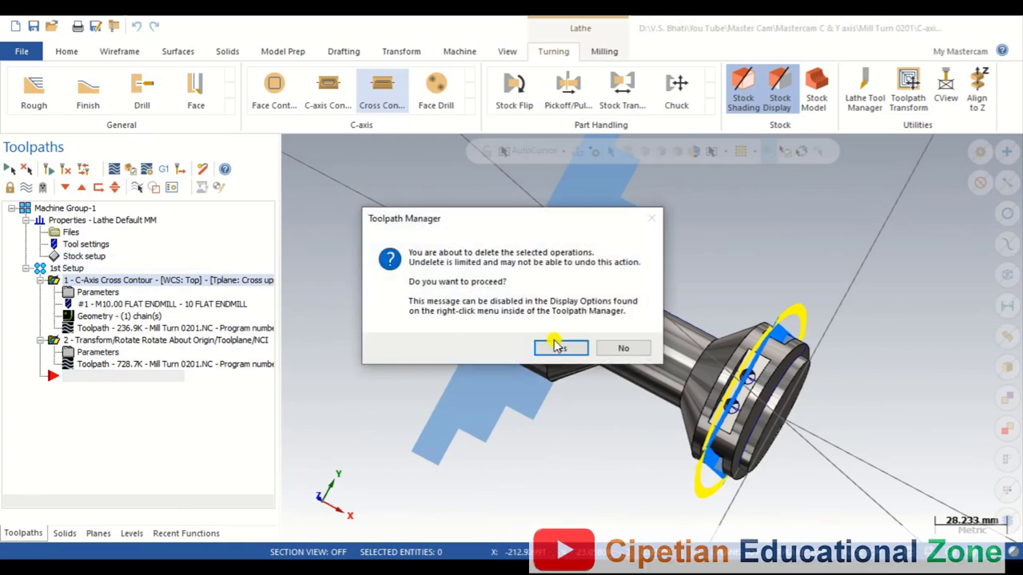
{"action": "left_click", "coordinate": [557, 347]}
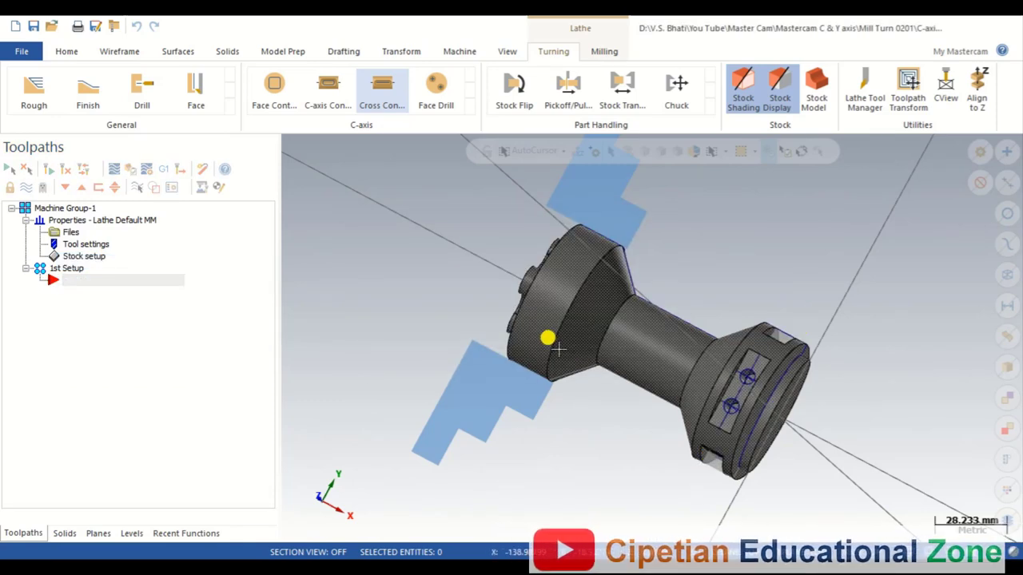
- Inspect the slots and their centre lines on the part in the Top view and in 3D
{"action": "right_click", "coordinate": [413, 220]}
{"action": "left_click", "coordinate": [424, 302]}
{"action": "scroll", "coordinate": [665, 354], "scroll_direction": "up", "scroll_amount": 3}
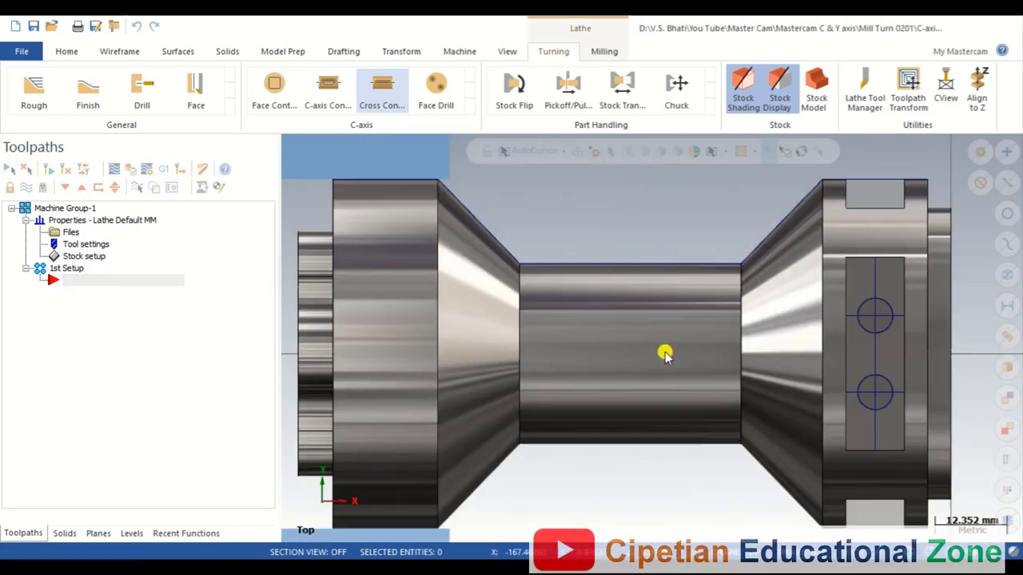
{"action": "scroll", "coordinate": [571, 347], "scroll_direction": "down", "scroll_amount": 3}
{"action": "middle_click_drag", "start_coordinate": [885, 361], "coordinate": [817, 409]}
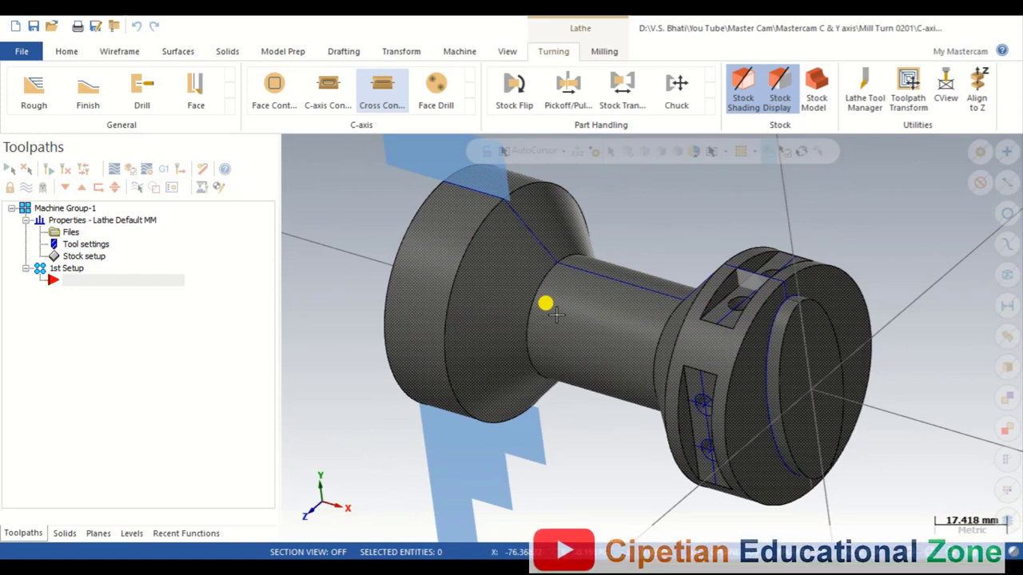
- Start a new C-axis Cross Contour toolpath with wireframe chaining in 3D mode
{"action": "left_click", "coordinate": [396, 108]}
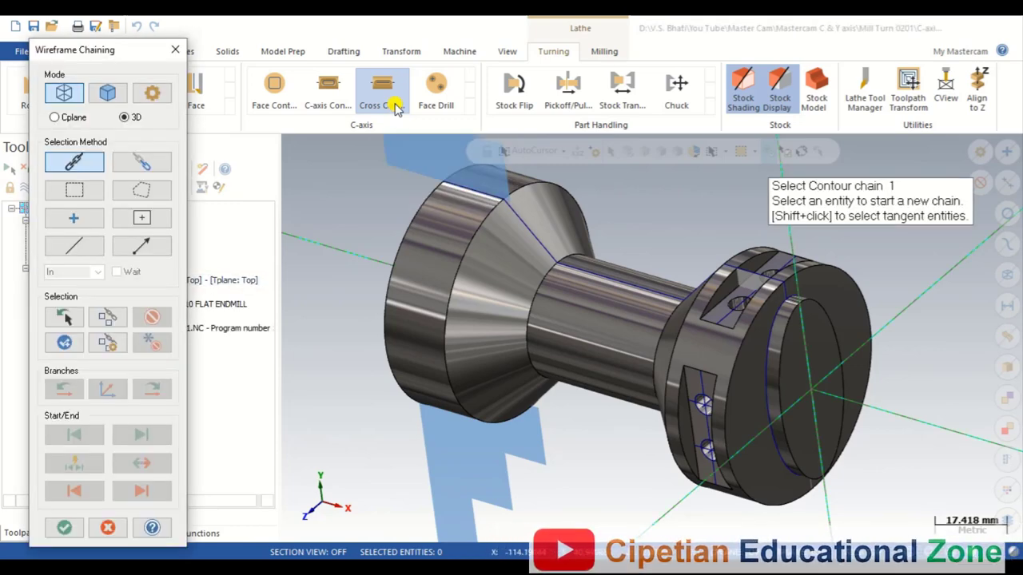
{"action": "left_click_drag", "start_coordinate": [129, 53], "coordinate": [138, 45]}
{"action": "middle_click_drag", "start_coordinate": [559, 292], "coordinate": [584, 315]}
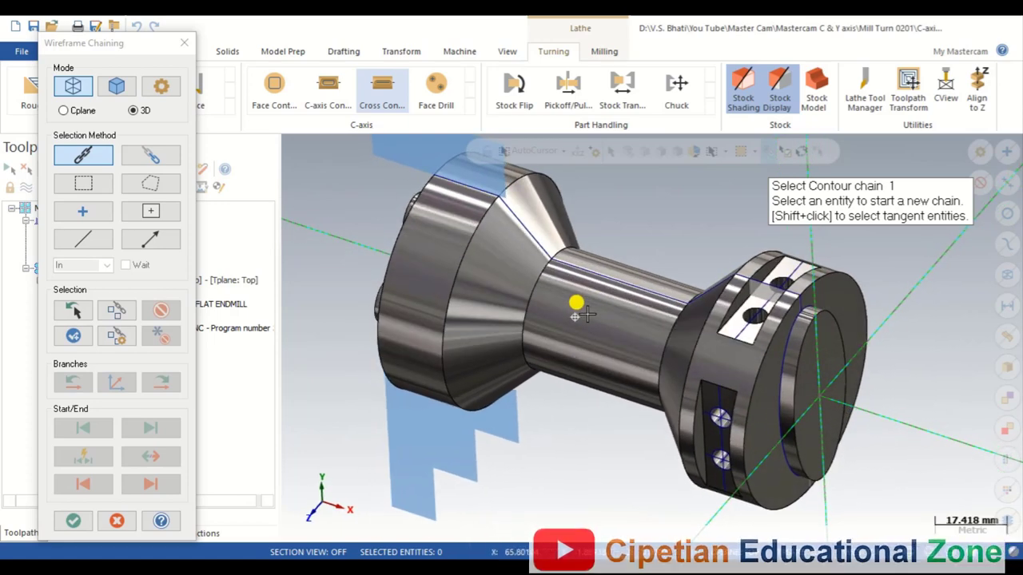
{"action": "scroll", "coordinate": [935, 413], "scroll_direction": "up", "scroll_amount": 1}
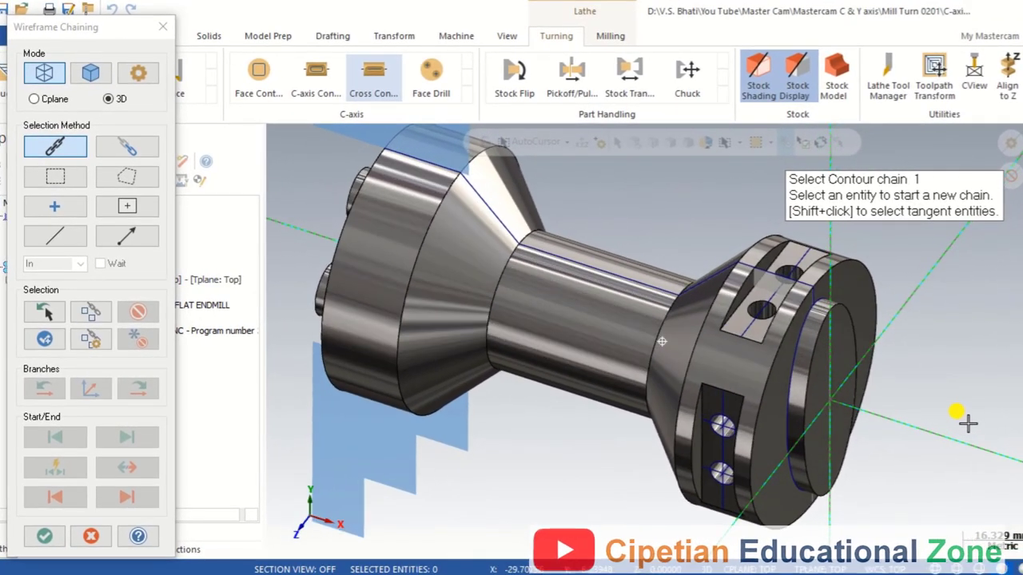
- Check the slot dimensions in the Mill Turn Drawing 0201 PDF, and return to Mastercam
{"action": "key", "text": "alt+Tab"}
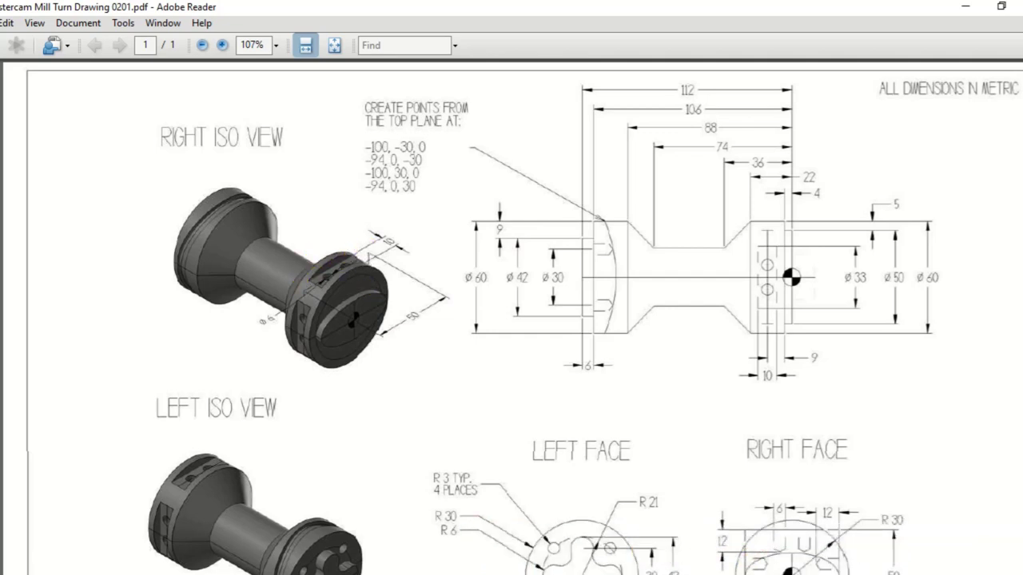
{"action": "left_click", "coordinate": [617, 573]}
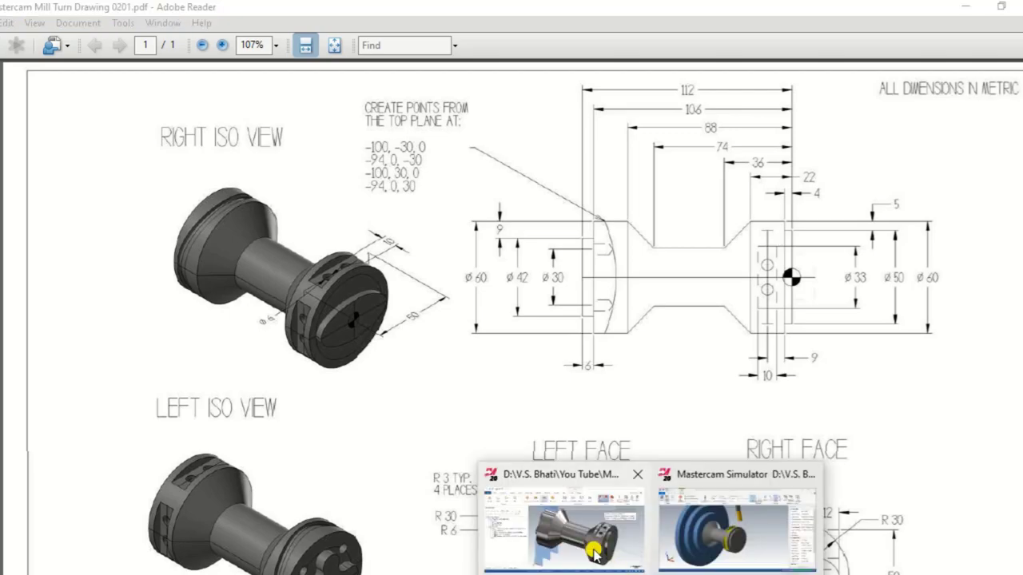
{"action": "left_click", "coordinate": [594, 554]}
- Chain the centre line of the upper slot as the contour geometry and accept the chain
{"action": "middle_click_drag", "start_coordinate": [617, 422], "coordinate": [589, 422]}
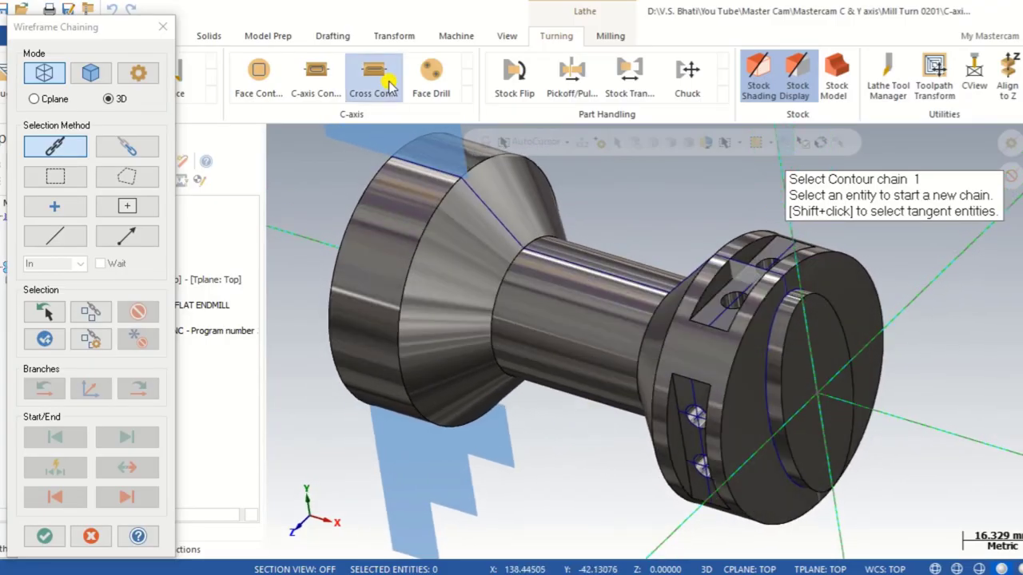
{"action": "middle_click_drag", "start_coordinate": [579, 359], "coordinate": [670, 357]}
{"action": "left_click", "coordinate": [708, 302]}
{"action": "middle_click_drag", "start_coordinate": [709, 301], "coordinate": [663, 359]}
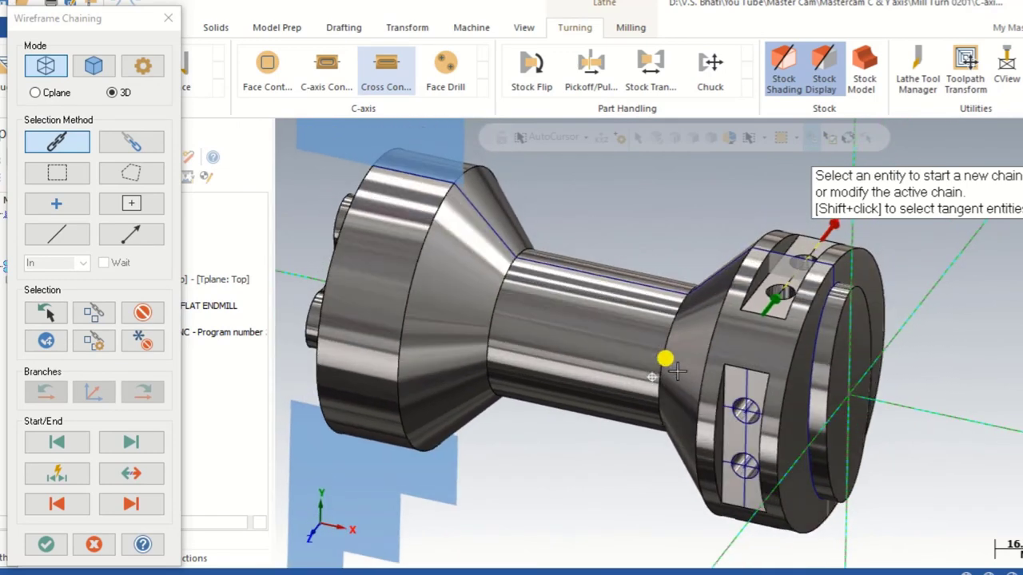
{"action": "left_click", "coordinate": [45, 545]}
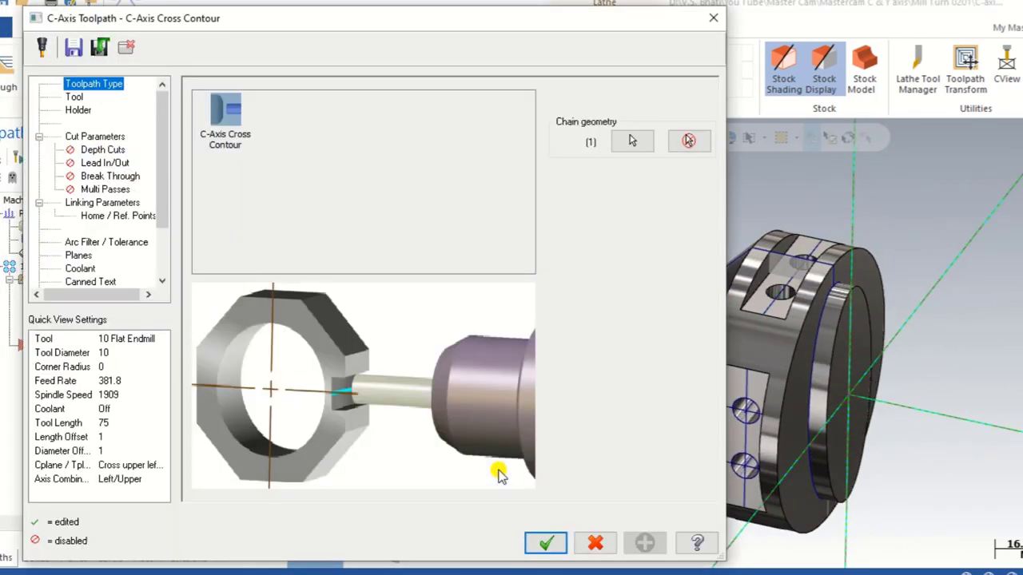
- Choose the 10 Flat Endmill with feed rate 1500 and spindle speed 2000, and enter the comment "C axis Cross Contour"
{"action": "left_click", "coordinate": [78, 97]}
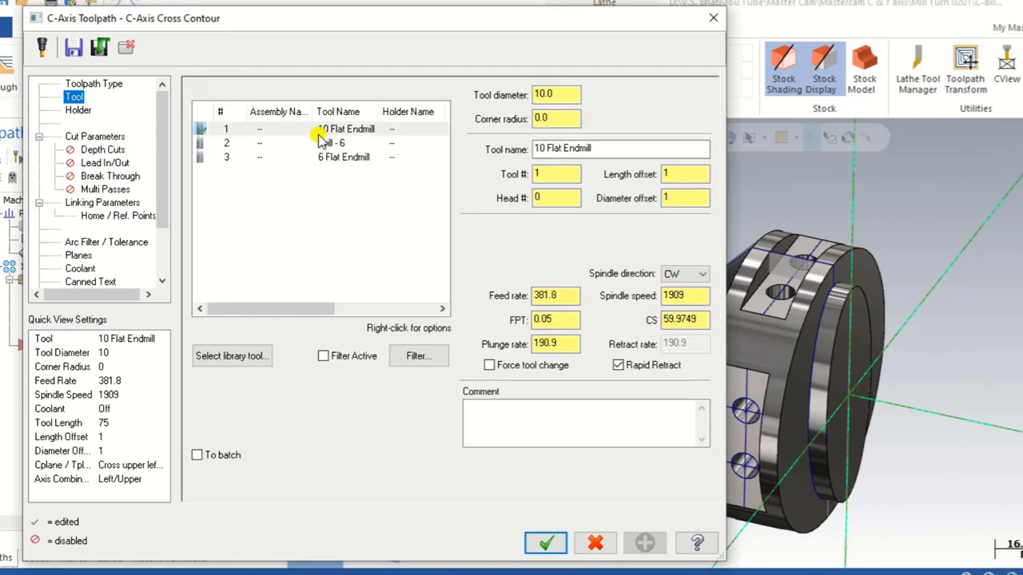
{"action": "left_click", "coordinate": [322, 130]}
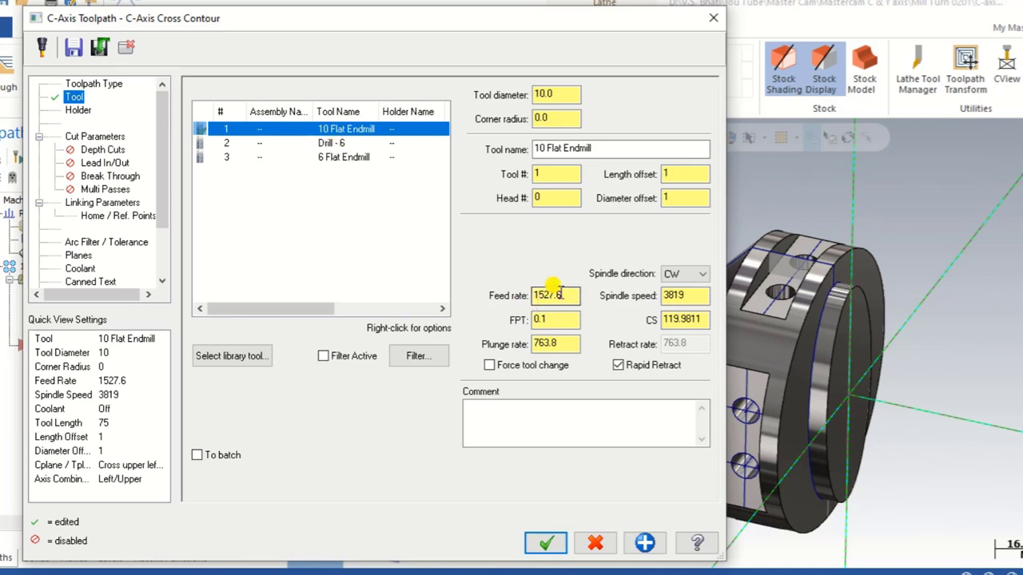
{"action": "left_click_drag", "start_coordinate": [563, 296], "coordinate": [483, 299]}
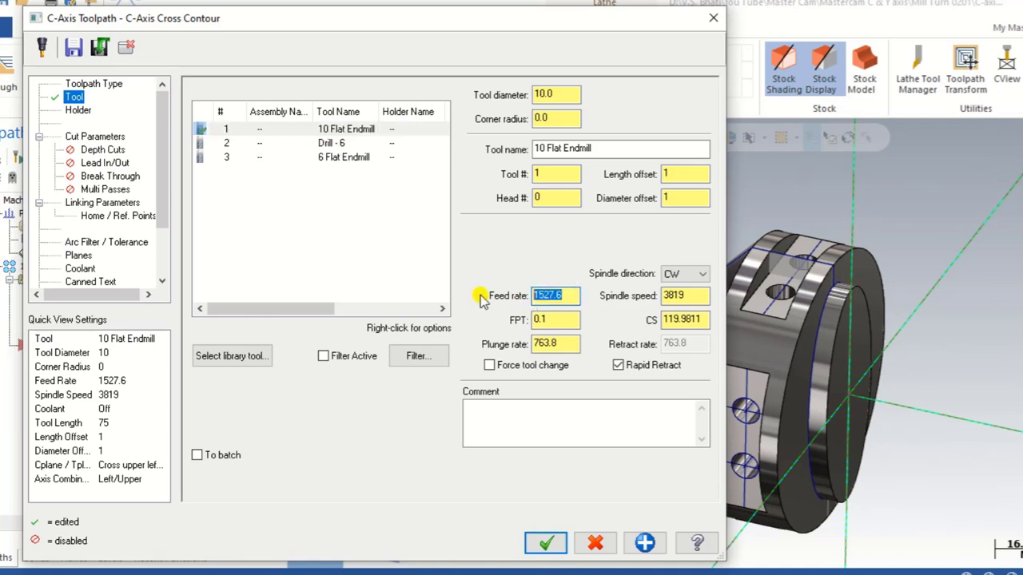
{"action": "double_click", "coordinate": [675, 299]}
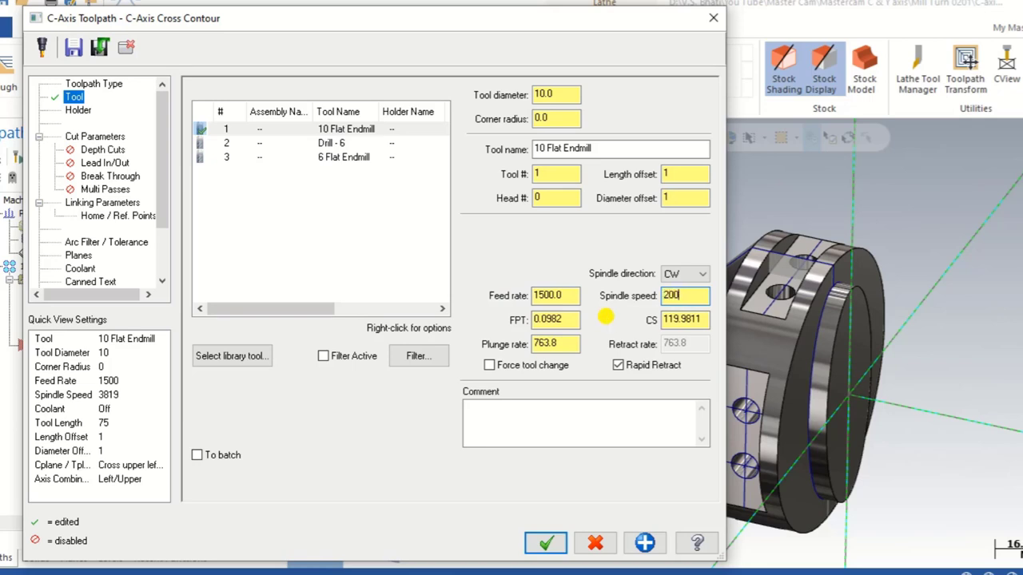
{"action": "left_click", "coordinate": [601, 432]}
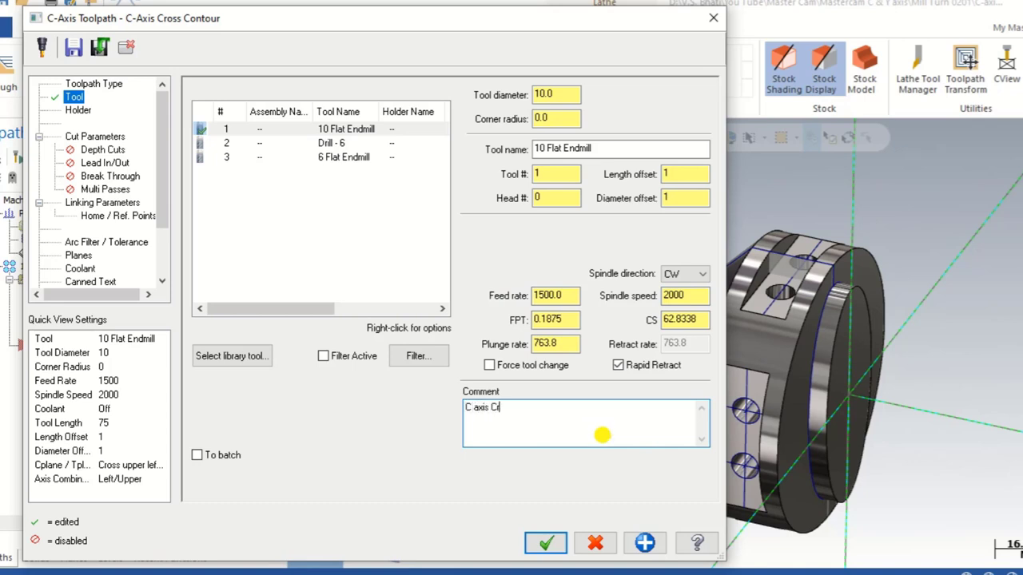
{"action": "type", "text": "C axis Cross Contour"}
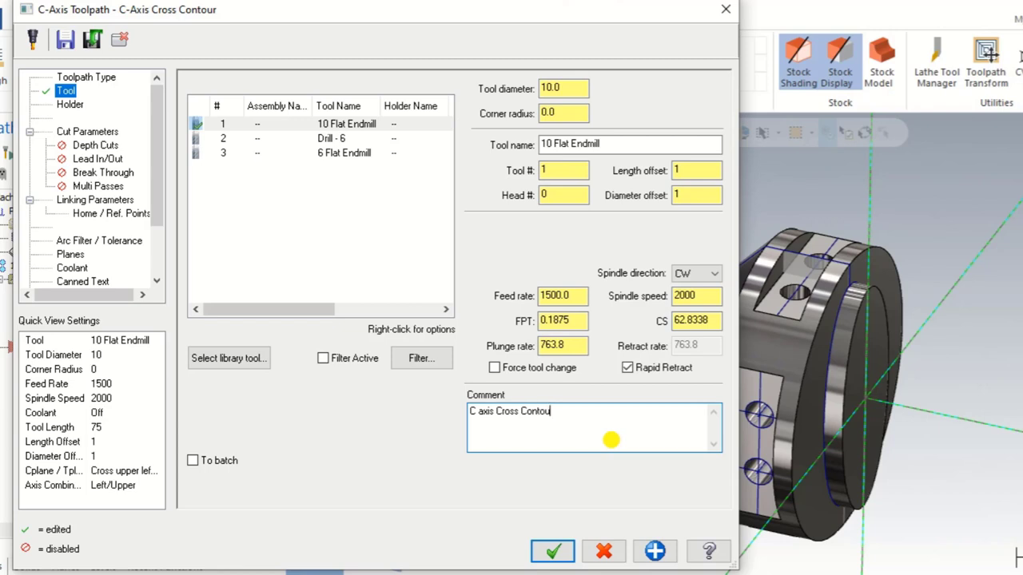
- Enable depth cuts with a max rough step of 0.2, 1 finish cut and a finish step of 0.1
{"action": "left_click", "coordinate": [72, 133]}
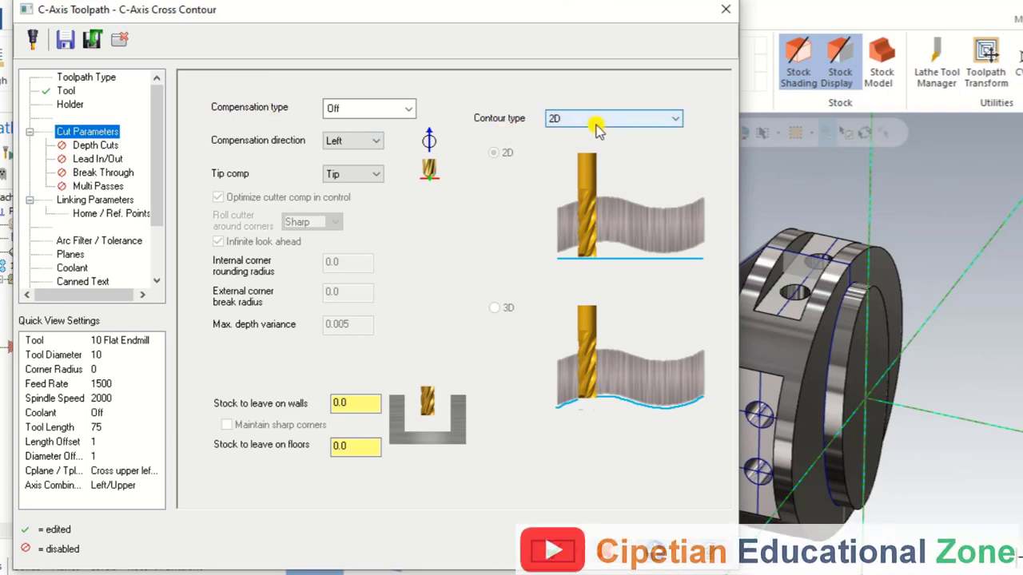
{"action": "left_click", "coordinate": [98, 146]}
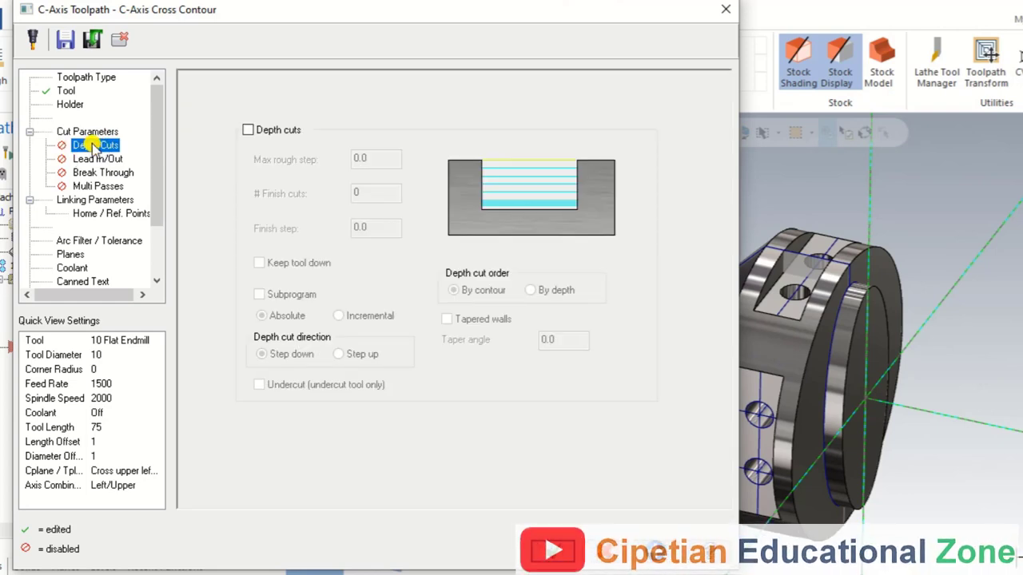
{"action": "left_click", "coordinate": [247, 130]}
{"action": "double_click", "coordinate": [359, 158]}
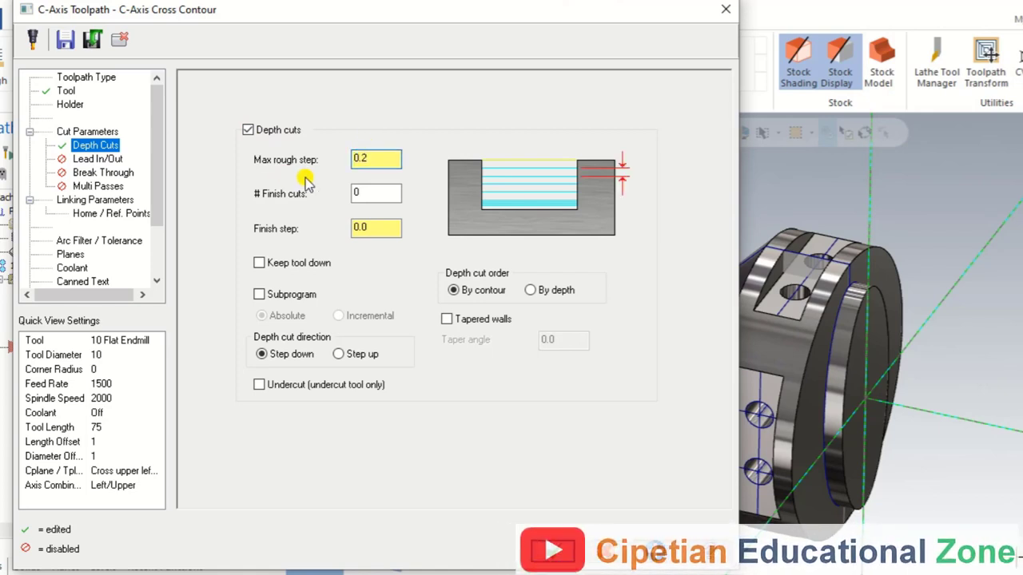
{"action": "double_click", "coordinate": [370, 190]}
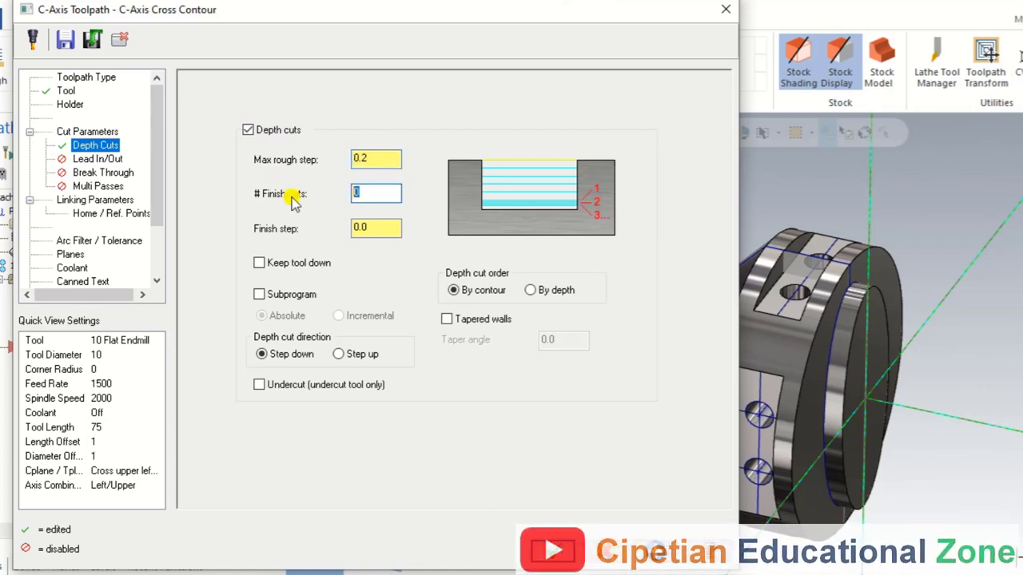
{"action": "type", "text": "1"}
{"action": "double_click", "coordinate": [376, 227]}
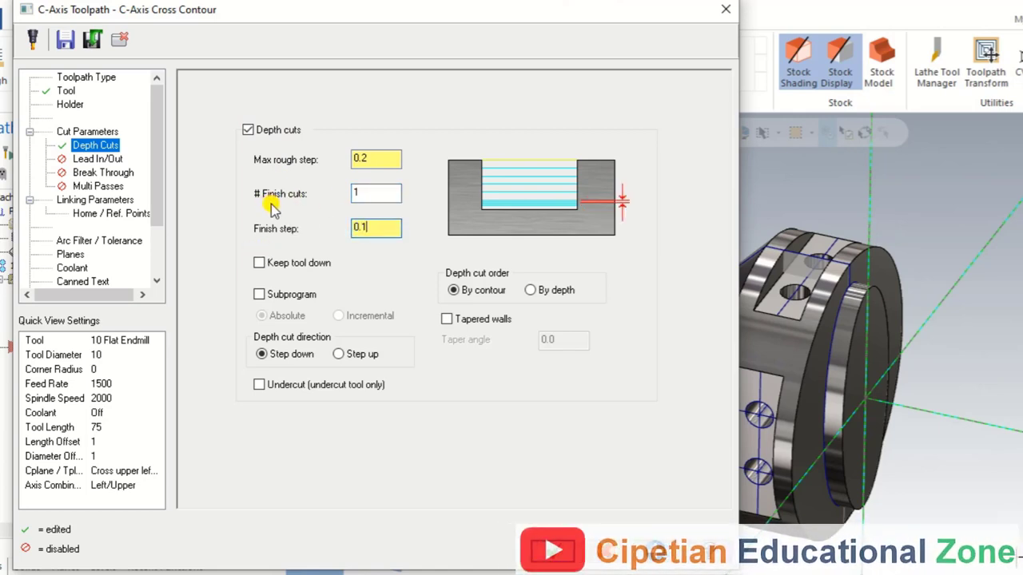
{"action": "key", "text": "shift+Tab"}
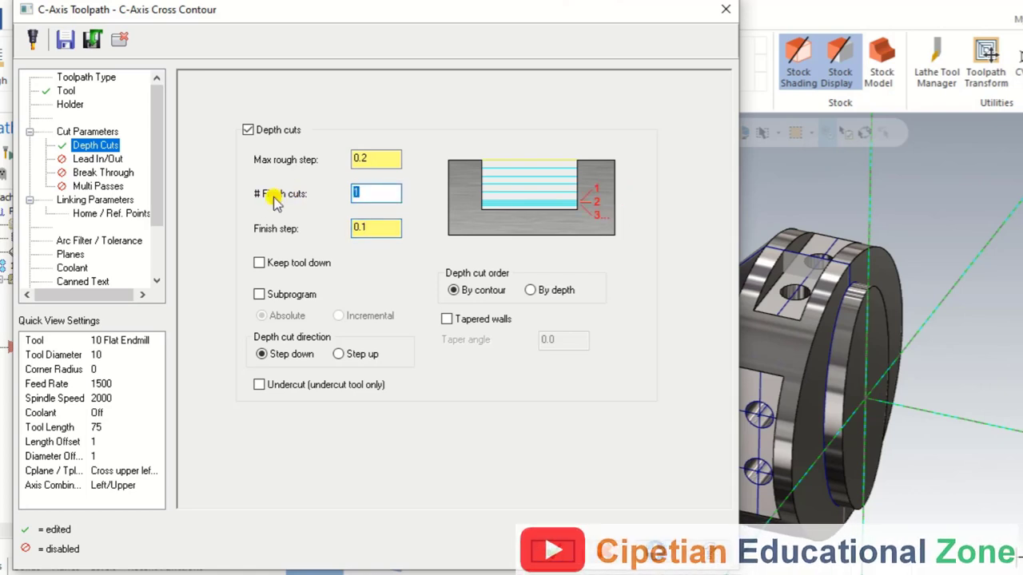
- Enable lead in/out for the cross contour with tangent entry and exit lines
{"action": "left_click", "coordinate": [103, 159]}
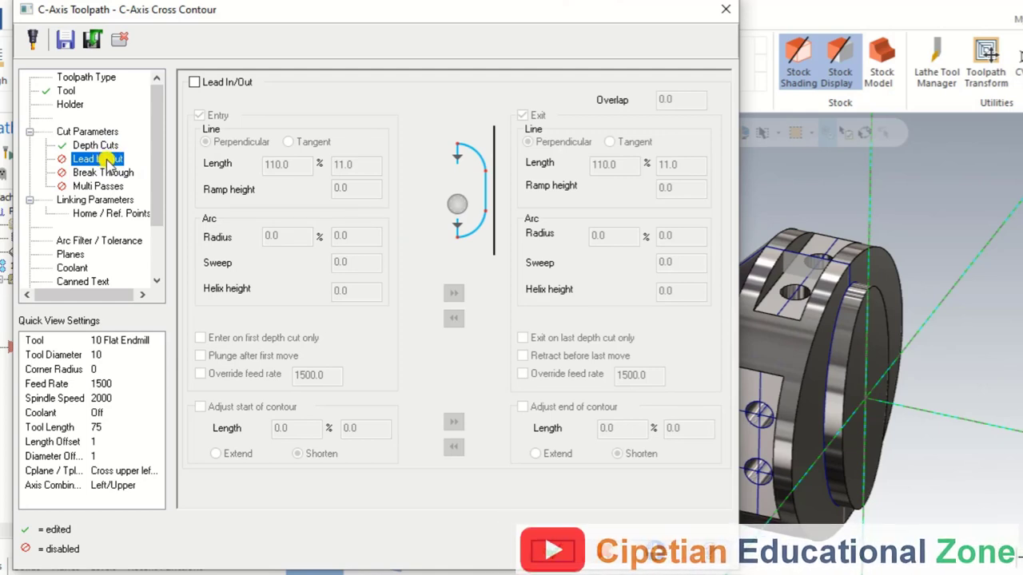
{"action": "left_click", "coordinate": [194, 85]}
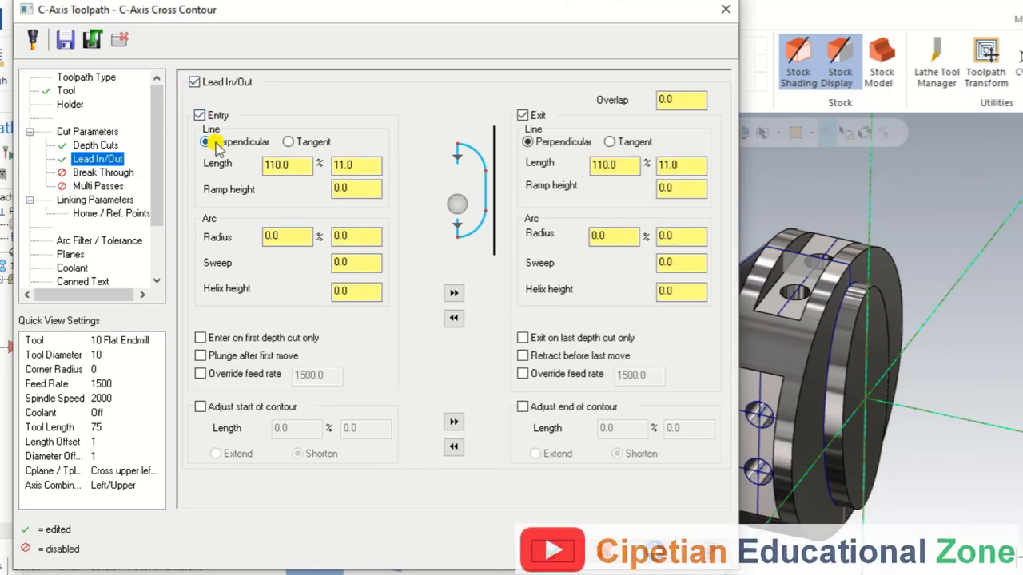
{"action": "left_click", "coordinate": [289, 143]}
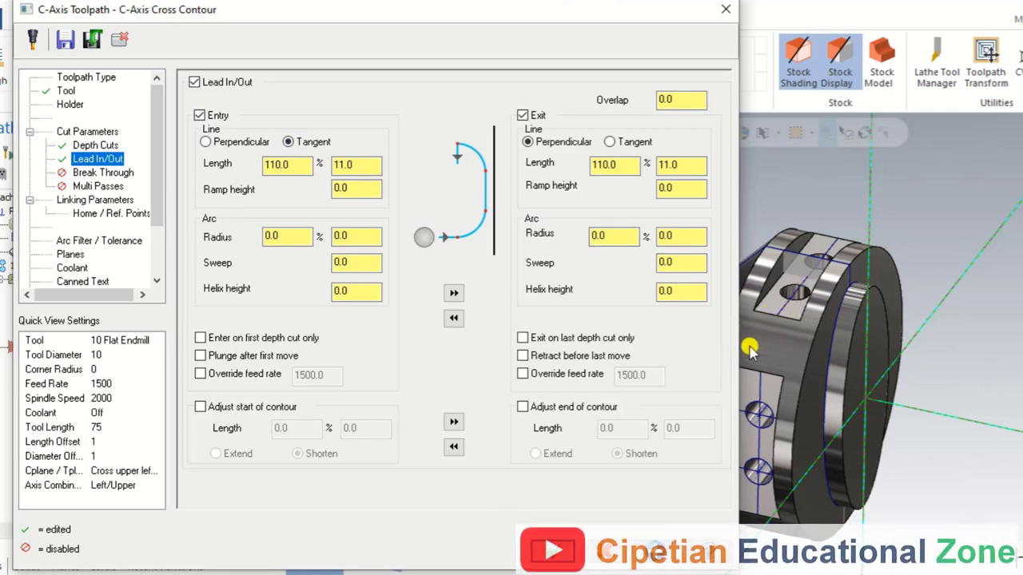
{"action": "left_click", "coordinate": [614, 144]}
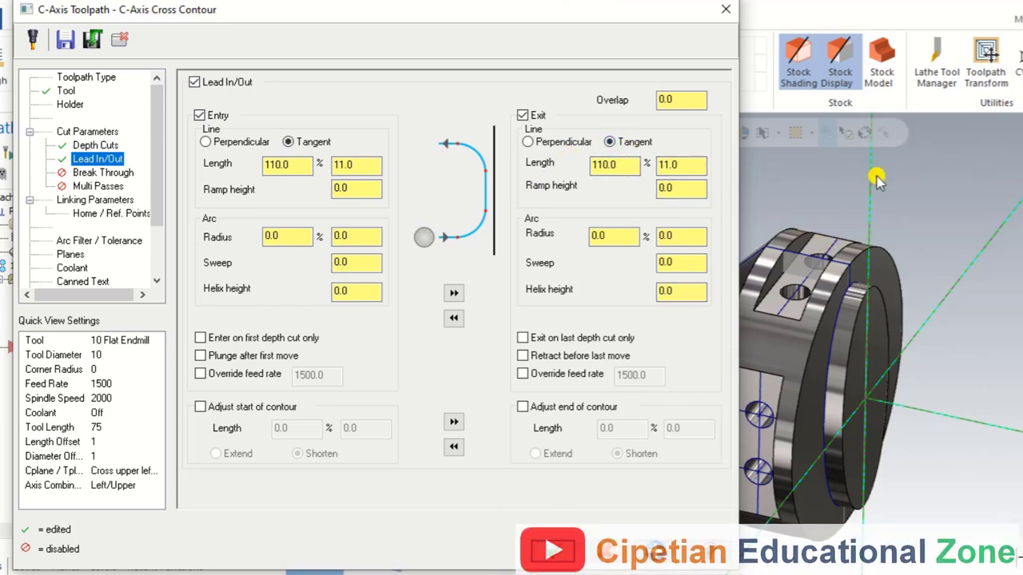
- Review the break through, multi passes and linking parameters, and generate the C-axis cross contour toolpath
{"action": "left_click", "coordinate": [100, 172]}
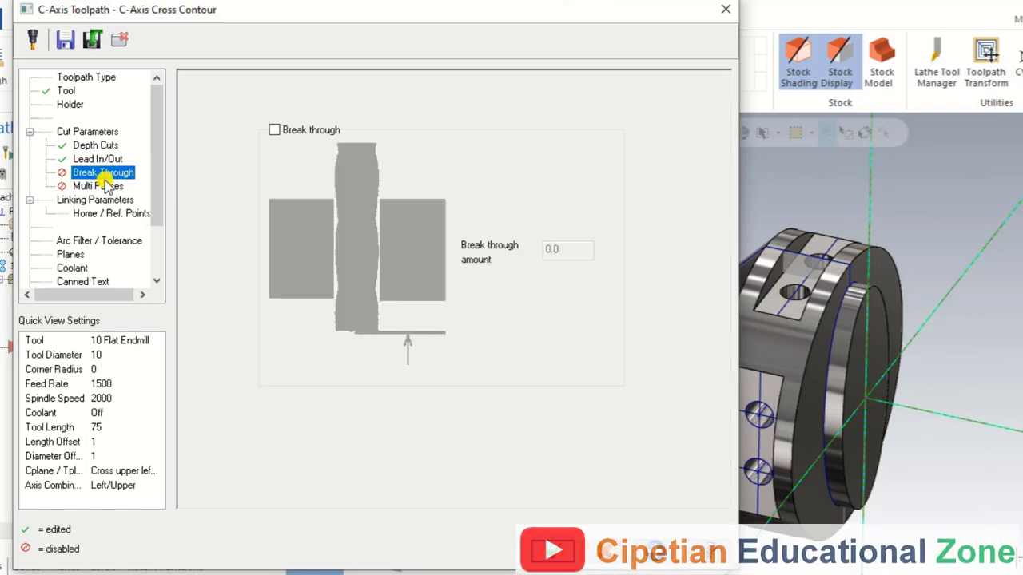
{"action": "left_click", "coordinate": [98, 187]}
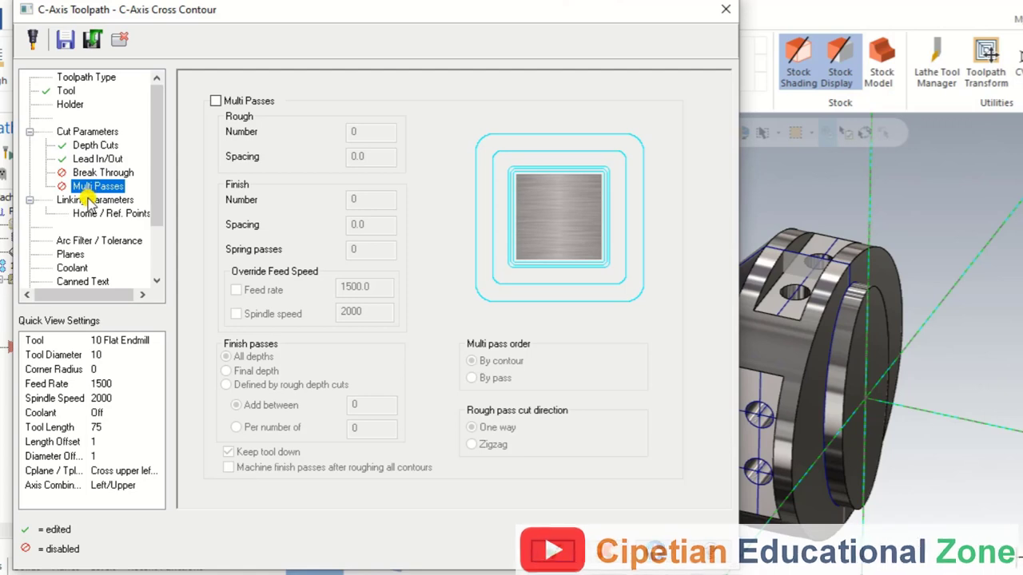
{"action": "left_click", "coordinate": [87, 200]}
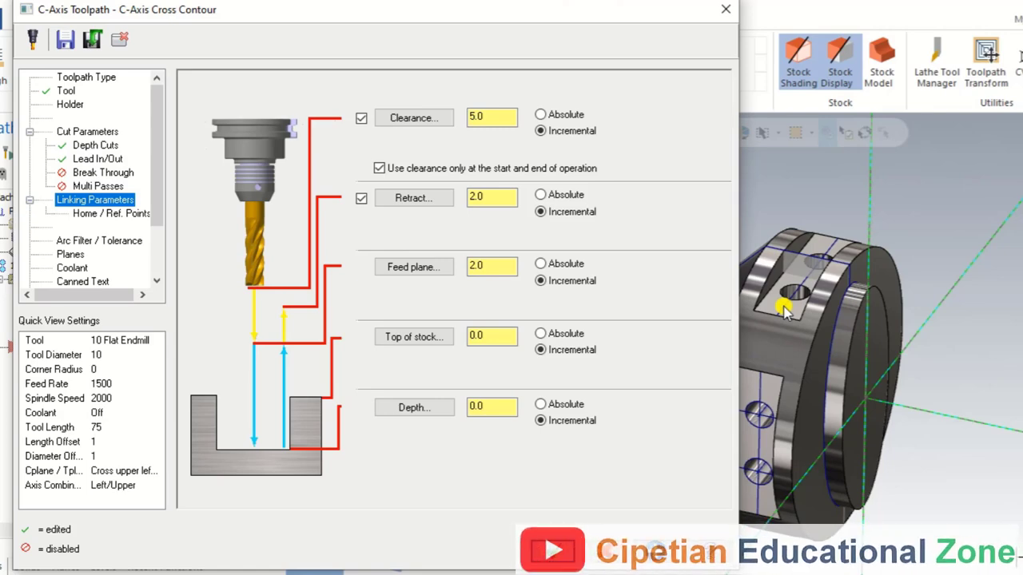
{"action": "key", "text": "Return"}
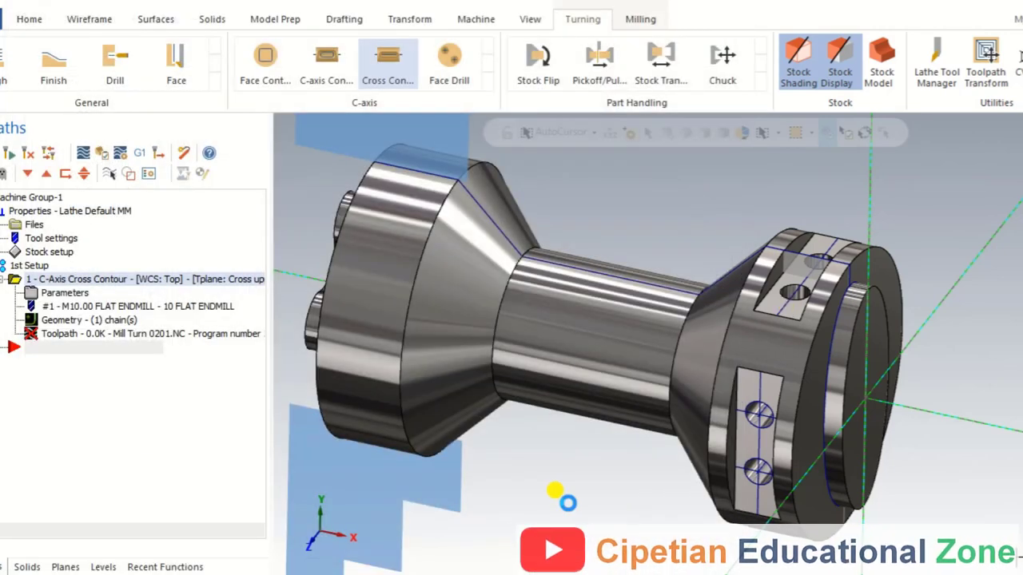
{"action": "scroll", "coordinate": [558, 462], "scroll_direction": "up", "scroll_amount": 3}
{"action": "middle_click_drag", "start_coordinate": [558, 462], "coordinate": [547, 495]}
- Set the toolpath's top of stock to 6.0 incremental in the linking parameters and regenerate the operation
{"action": "left_click", "coordinate": [29, 291]}
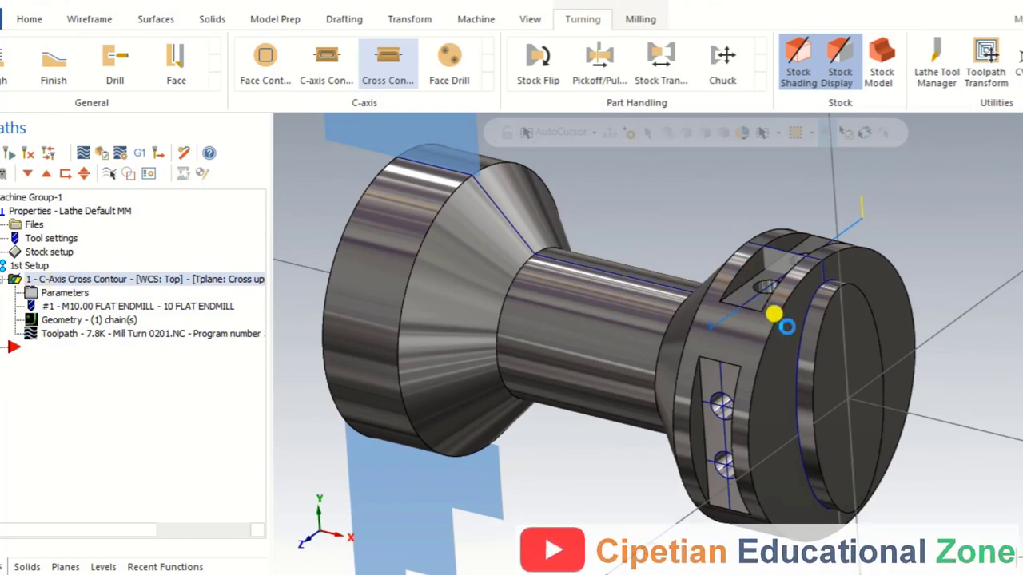
{"action": "left_click", "coordinate": [53, 294]}
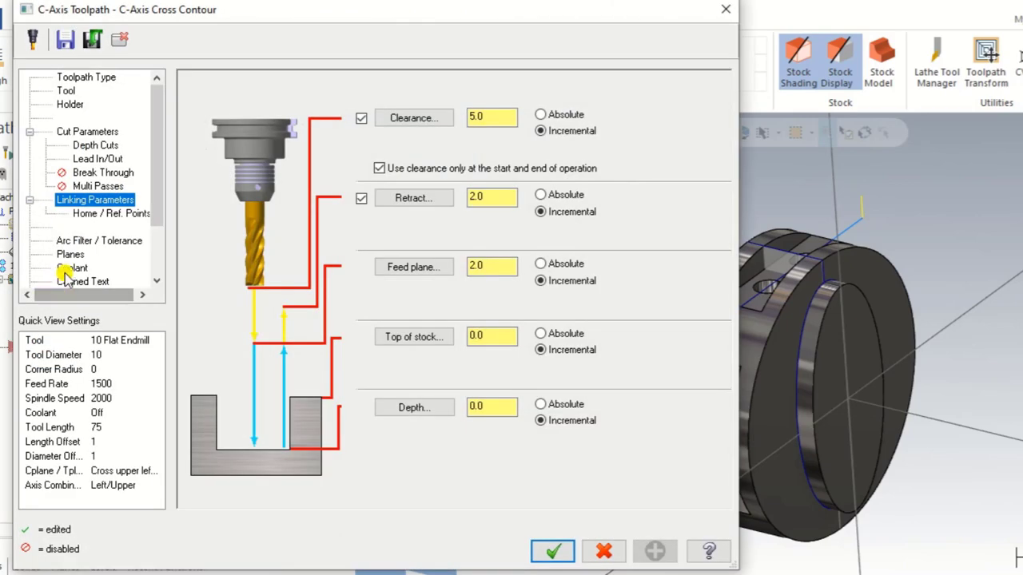
{"action": "left_click", "coordinate": [414, 340]}
{"action": "left_click", "coordinate": [470, 336]}
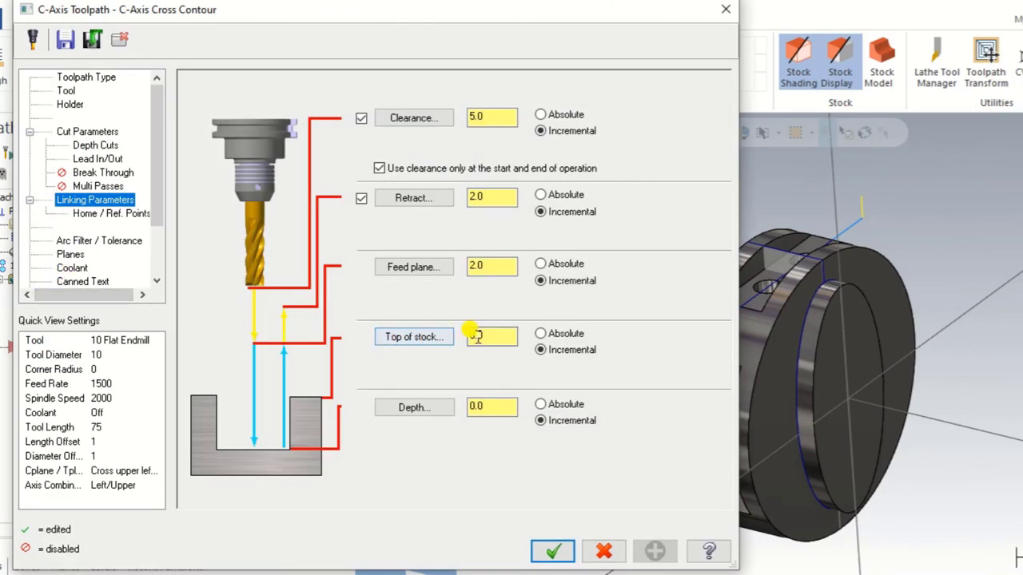
{"action": "double_click", "coordinate": [484, 334]}
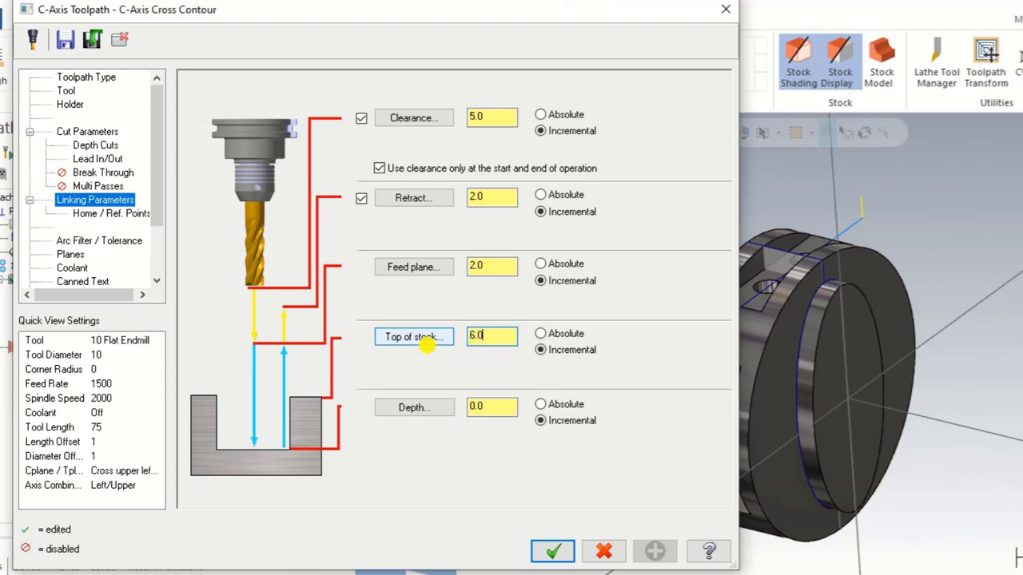
{"action": "left_click", "coordinate": [553, 550]}
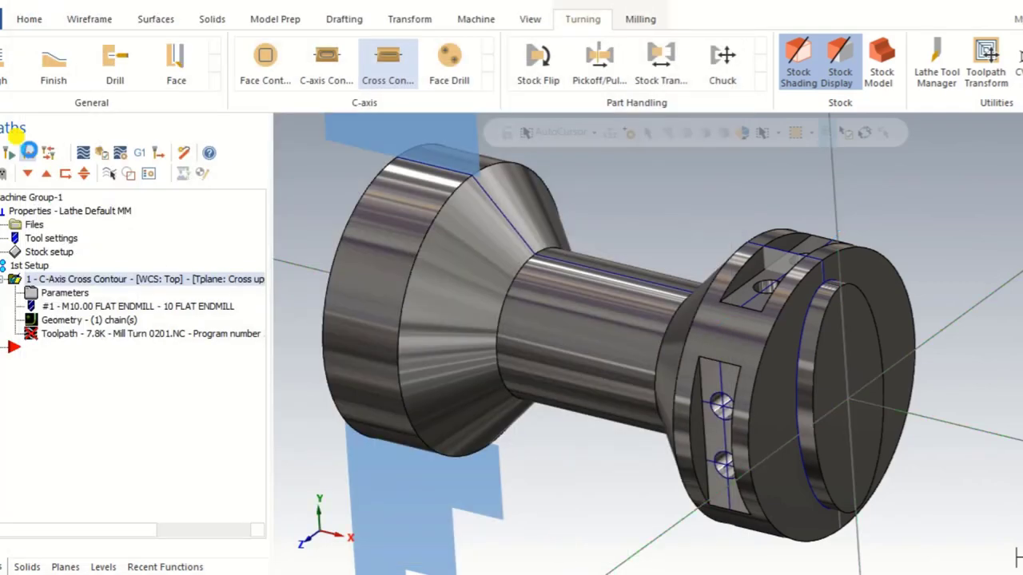
{"action": "left_click", "coordinate": [28, 151]}
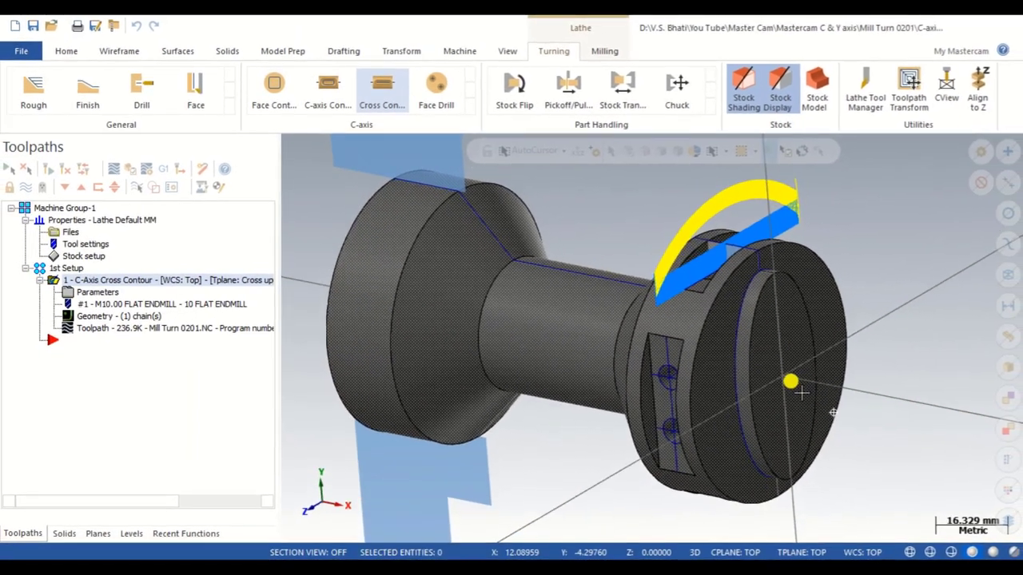
- Backplot the C-axis cross contour toolpath to check the tool motion over the slot, and close the backplot
{"action": "mouse_move", "coordinate": [802, 393]}
{"action": "middle_mouse_down"}
{"action": "mouse_move", "coordinate": [735, 398]}
{"action": "mouse_move", "coordinate": [841, 398]}
{"action": "mouse_move", "coordinate": [815, 404]}
{"action": "middle_mouse_up"}
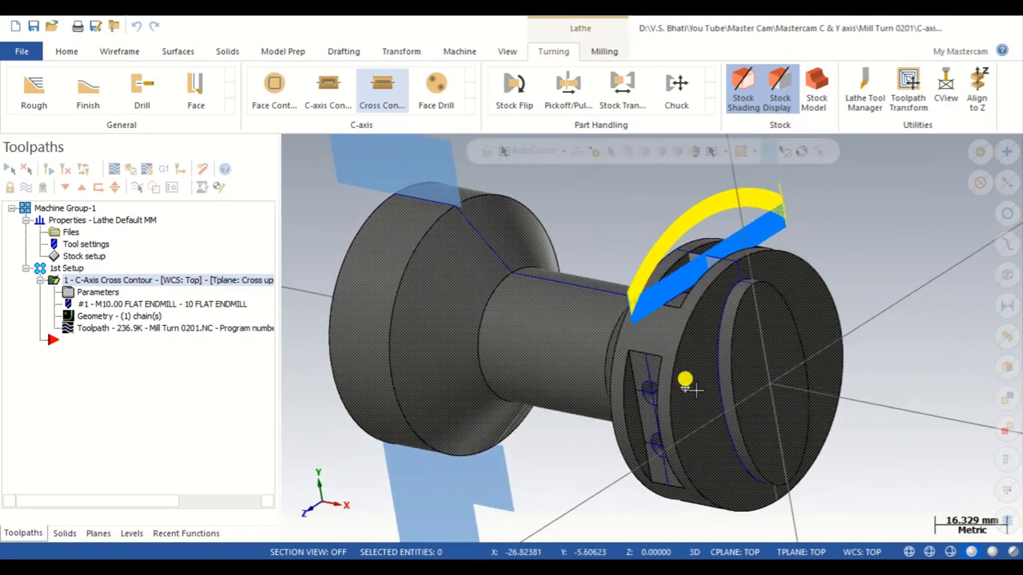
{"action": "left_click", "coordinate": [115, 173]}
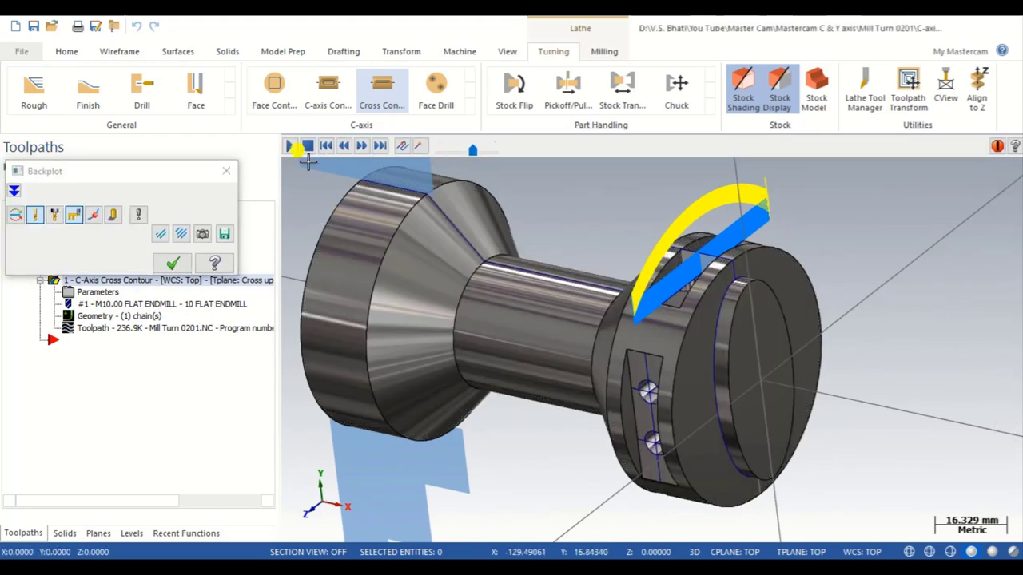
{"action": "left_click", "coordinate": [292, 147]}
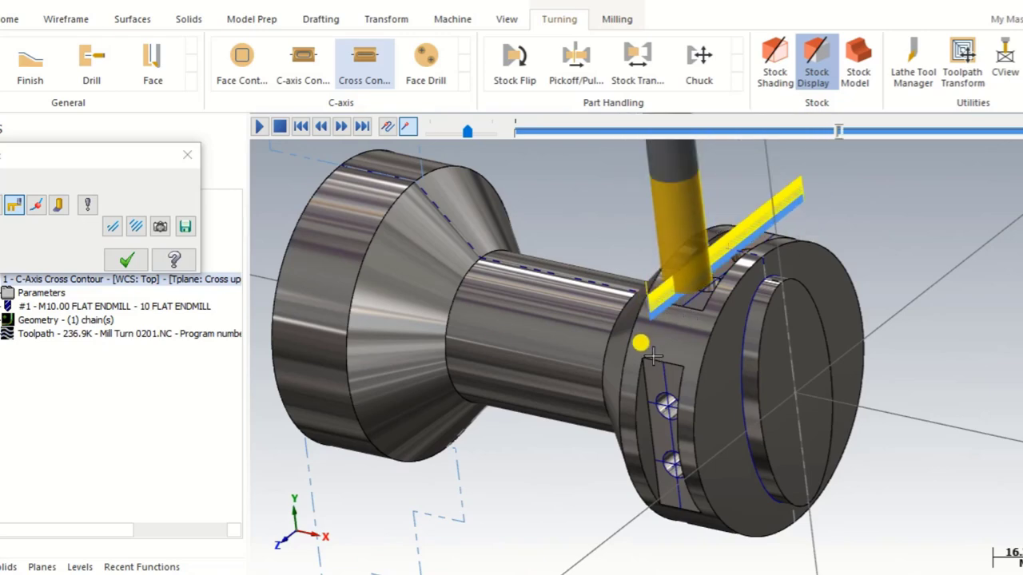
{"action": "left_click", "coordinate": [126, 259]}
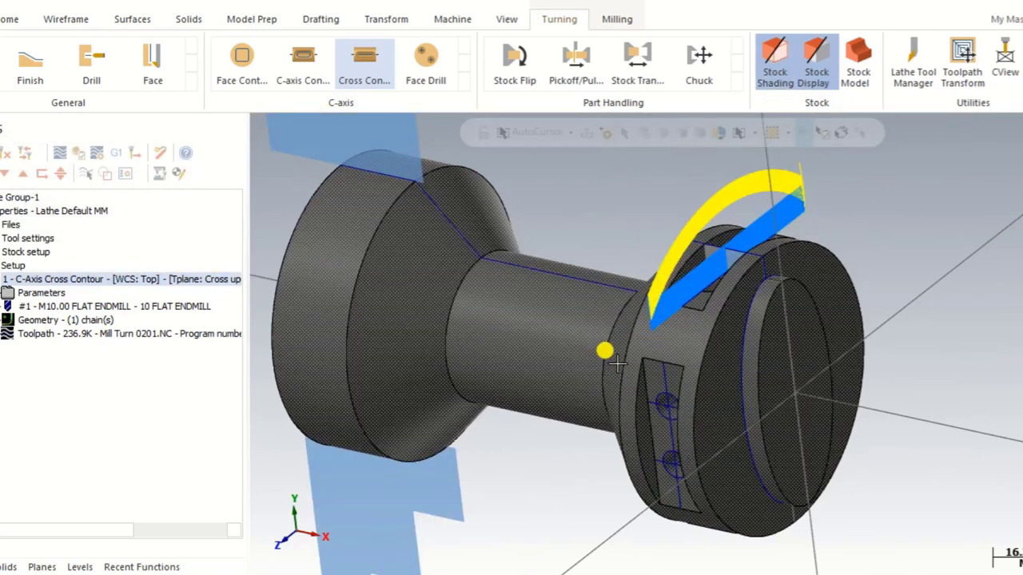
- Start a Rotate toolpath transform of the C-Axis Cross Contour by tool plane including origin, with NCI source and output grouped by operation order
{"action": "mouse_move", "coordinate": [615, 363]}
{"action": "middle_mouse_down"}
{"action": "mouse_move", "coordinate": [661, 362]}
{"action": "mouse_move", "coordinate": [565, 367]}
{"action": "mouse_move", "coordinate": [512, 396]}
{"action": "mouse_move", "coordinate": [595, 370]}
{"action": "mouse_move", "coordinate": [667, 369]}
{"action": "mouse_move", "coordinate": [478, 367]}
{"action": "mouse_move", "coordinate": [435, 352]}
{"action": "middle_mouse_up"}
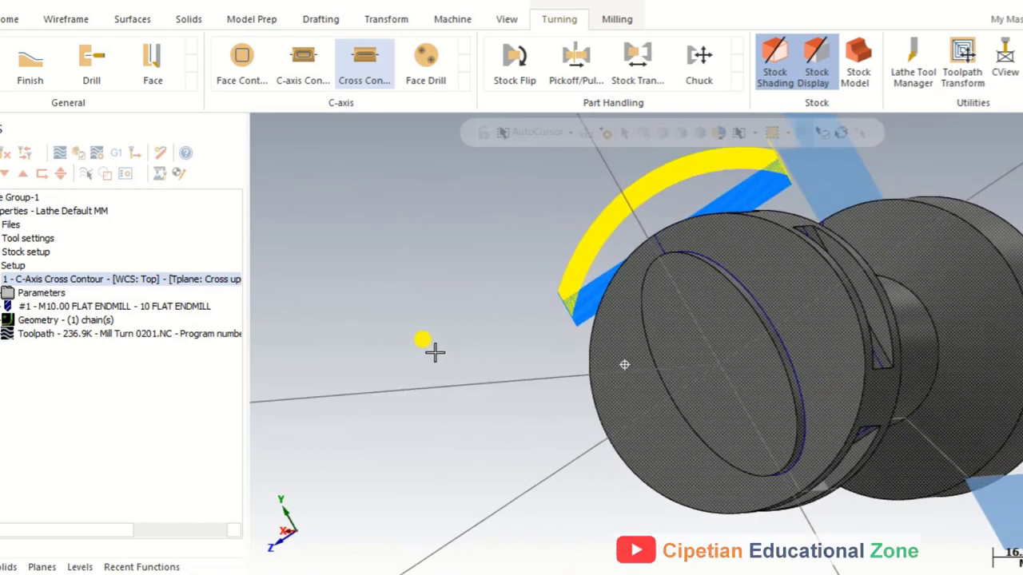
{"action": "mouse_move", "coordinate": [714, 363]}
{"action": "middle_mouse_down"}
{"action": "mouse_move", "coordinate": [880, 355]}
{"action": "mouse_move", "coordinate": [831, 357]}
{"action": "mouse_move", "coordinate": [840, 384]}
{"action": "mouse_move", "coordinate": [766, 448]}
{"action": "mouse_move", "coordinate": [625, 345]}
{"action": "middle_mouse_up"}
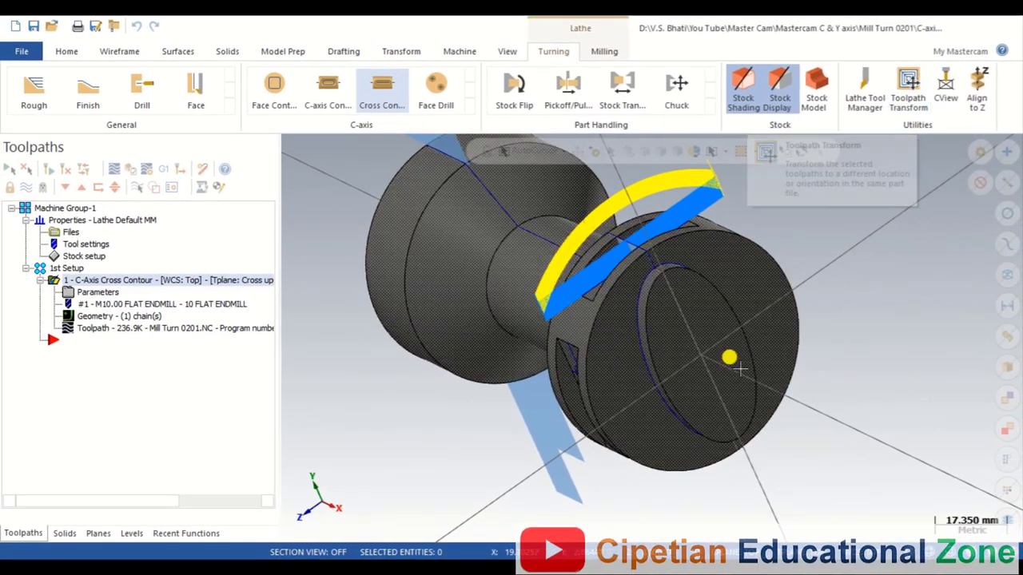
{"action": "left_click", "coordinate": [918, 89]}
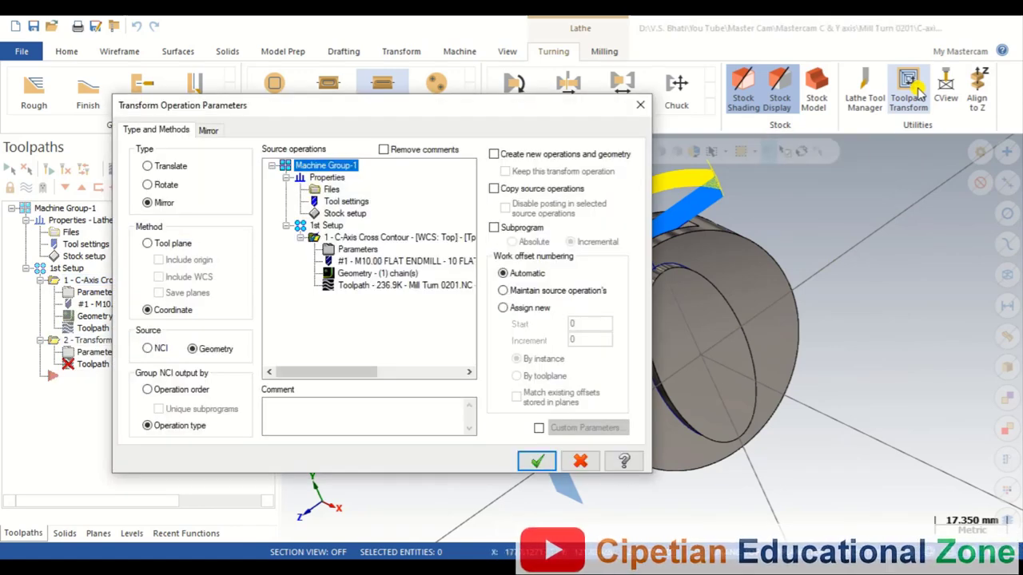
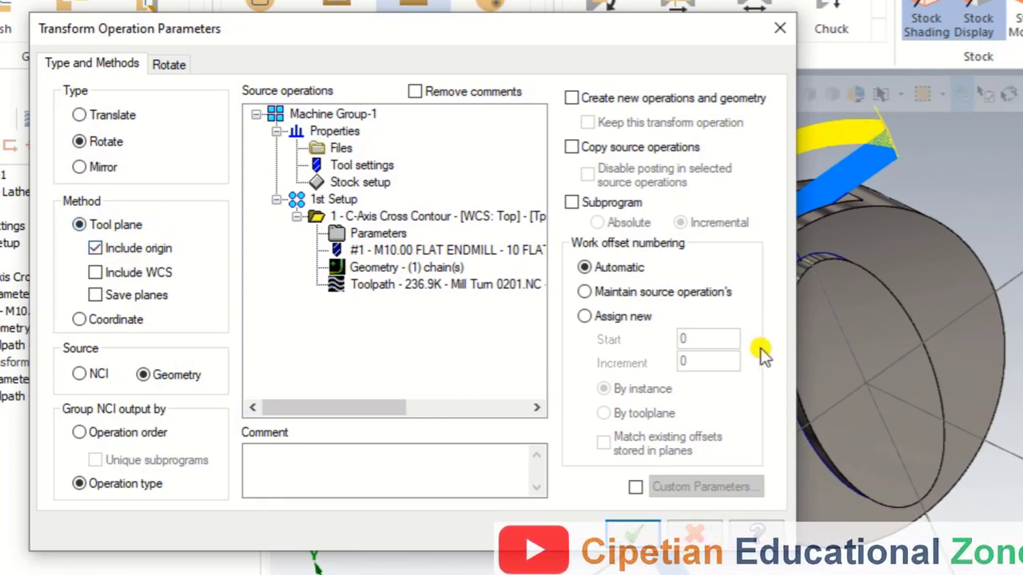
{"action": "left_click", "coordinate": [84, 372]}
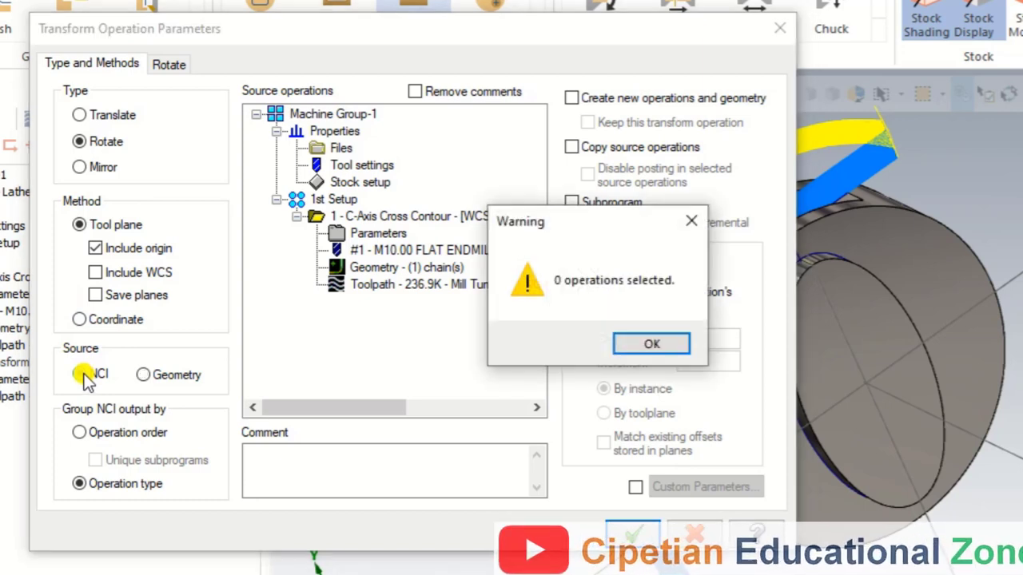
{"action": "left_click", "coordinate": [644, 346]}
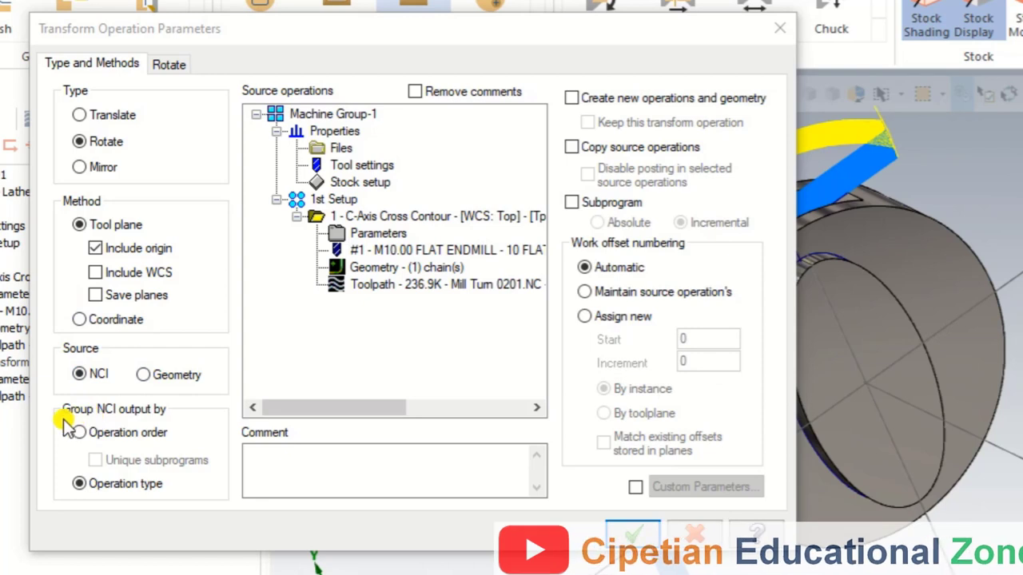
{"action": "left_click", "coordinate": [118, 430]}
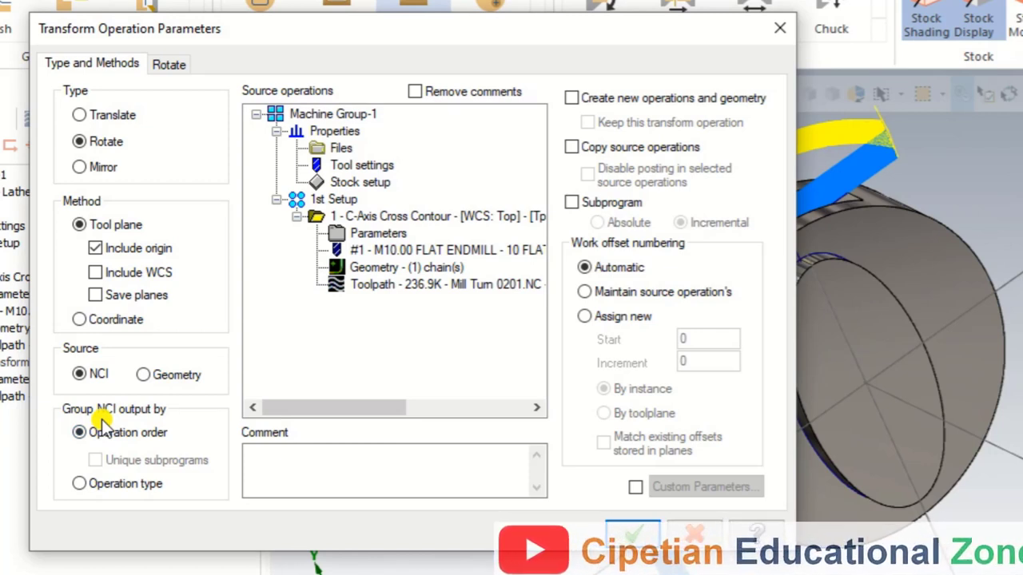
{"action": "left_click", "coordinate": [317, 216]}
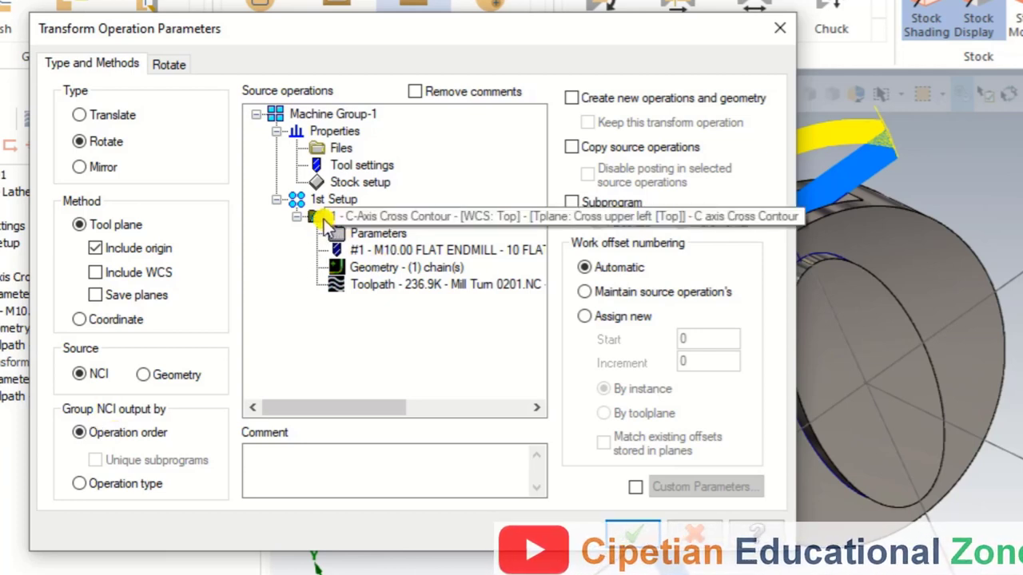
- Use 3 rotation instances about the origin with angle between, a start angle of 90 and a rotation angle of 90
{"action": "left_click", "coordinate": [163, 62]}
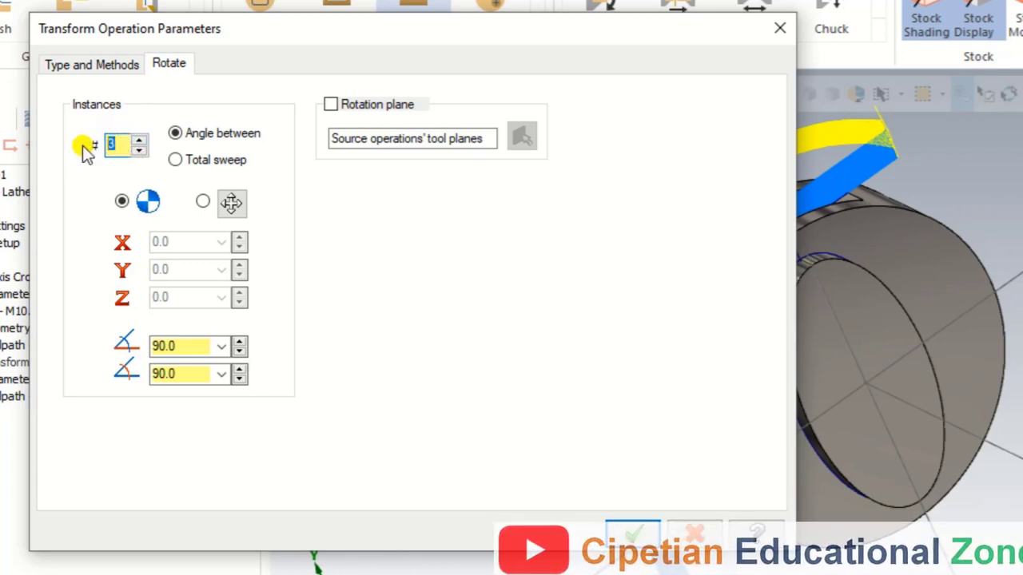
{"action": "left_click", "coordinate": [190, 345]}
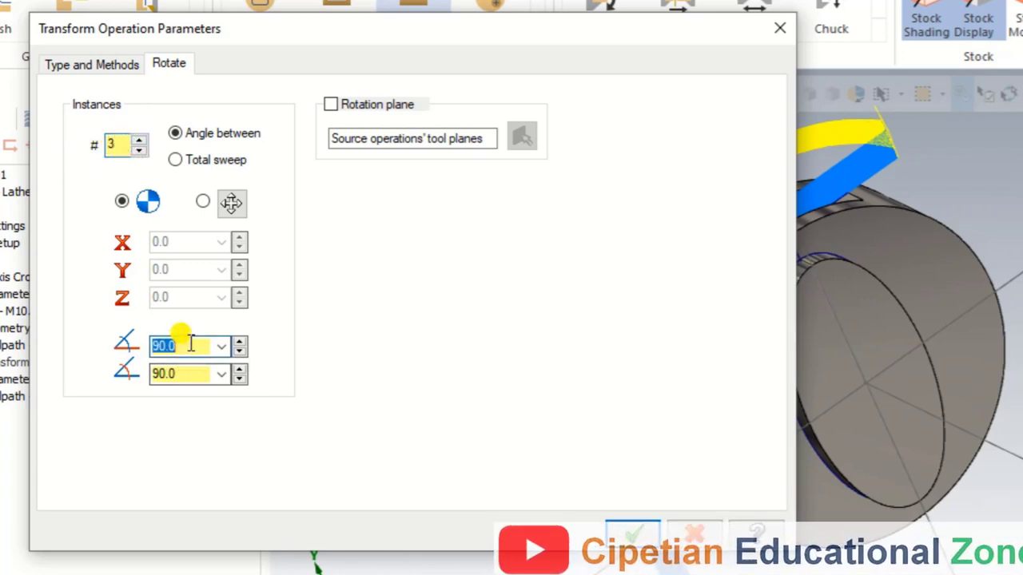
{"action": "left_click", "coordinate": [192, 346]}
{"action": "left_click", "coordinate": [197, 367]}
{"action": "left_click", "coordinate": [193, 341]}
{"action": "left_click", "coordinate": [198, 366]}
{"action": "left_click", "coordinate": [196, 343]}
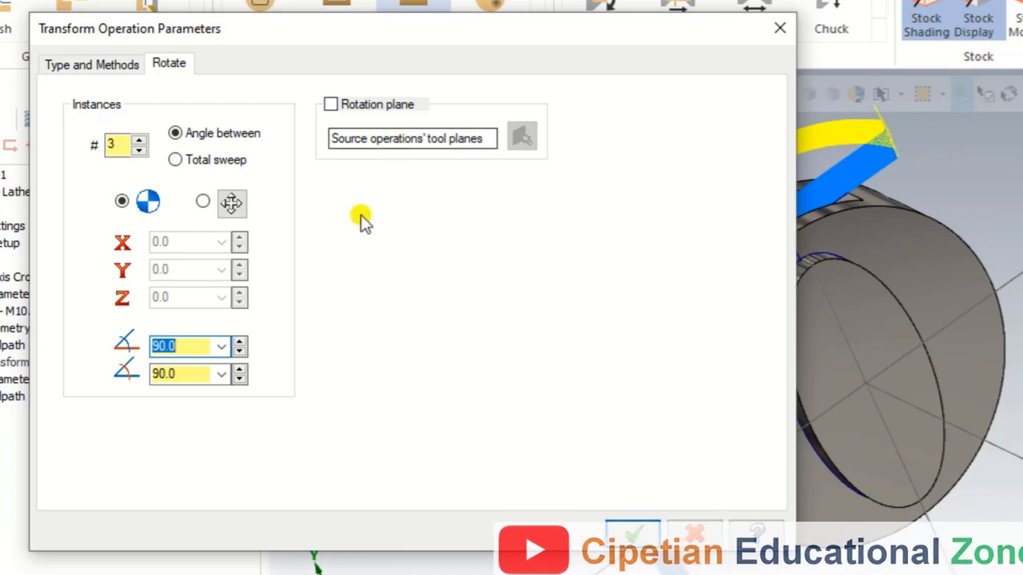
- Enable the rotation plane, choose the Right plane for it, and generate the rotated slot toolpaths
{"action": "left_click", "coordinate": [331, 105]}
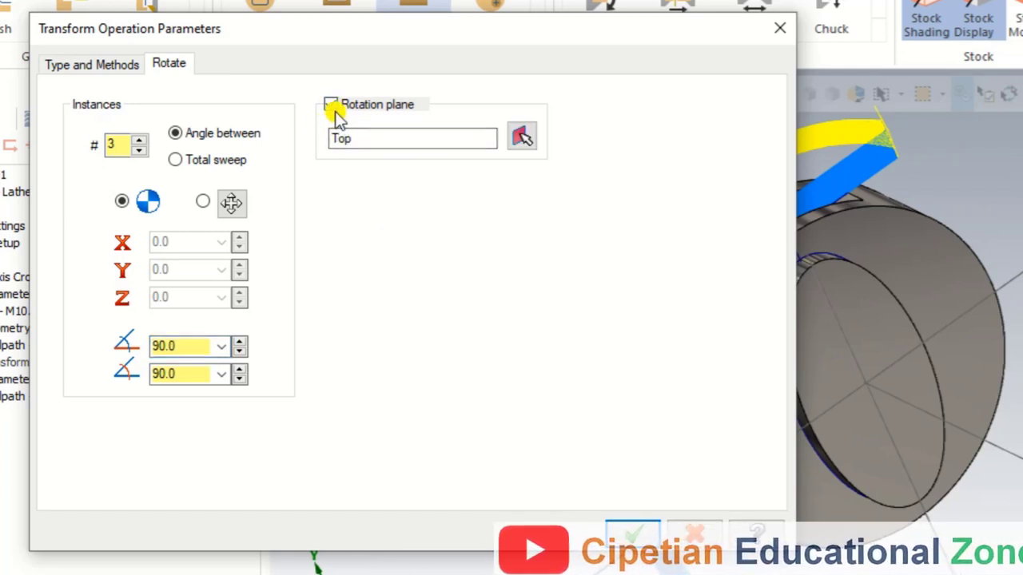
{"action": "left_click", "coordinate": [334, 109]}
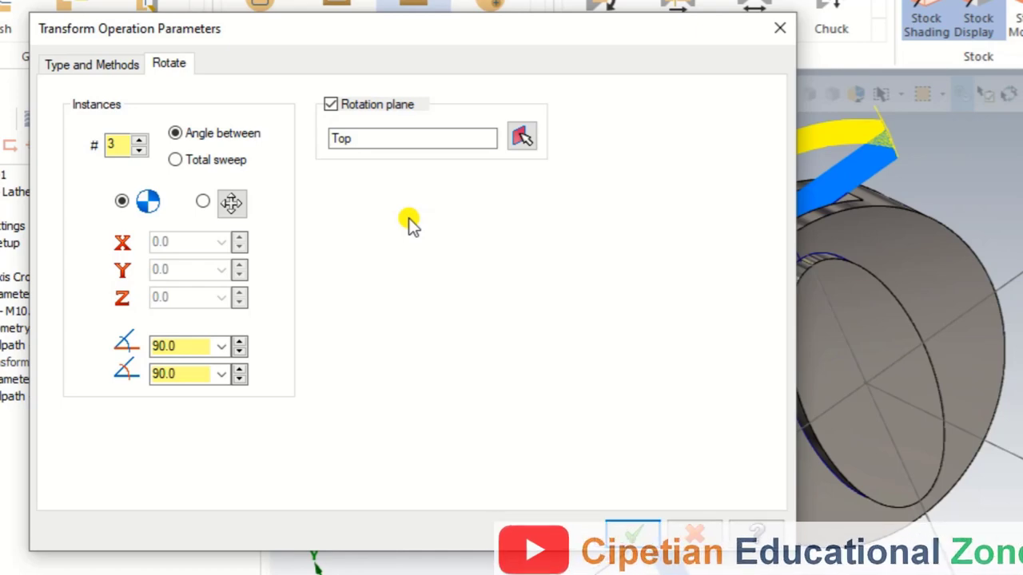
{"action": "left_click_drag", "start_coordinate": [400, 38], "coordinate": [331, 12]}
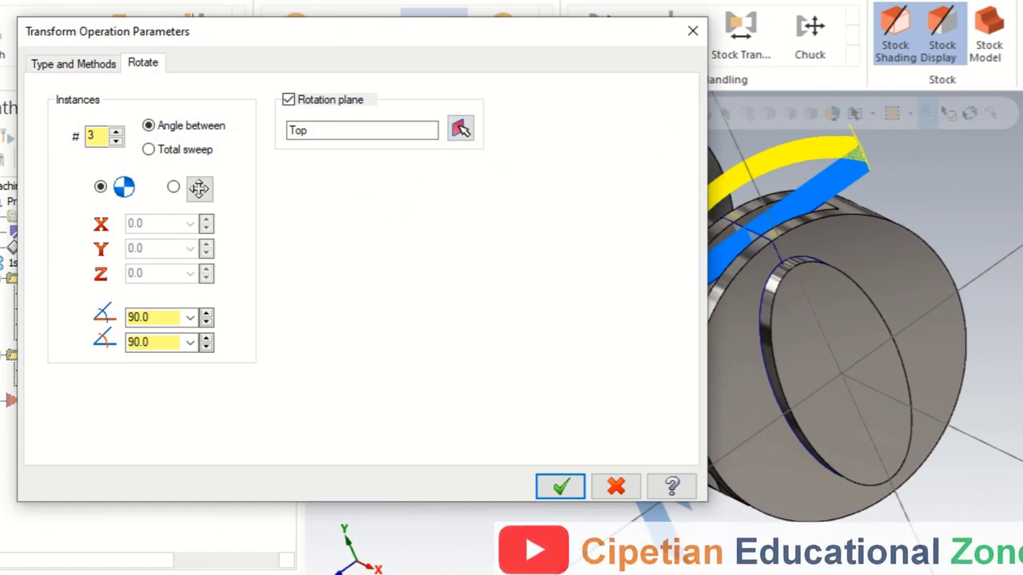
{"action": "left_click", "coordinate": [463, 128]}
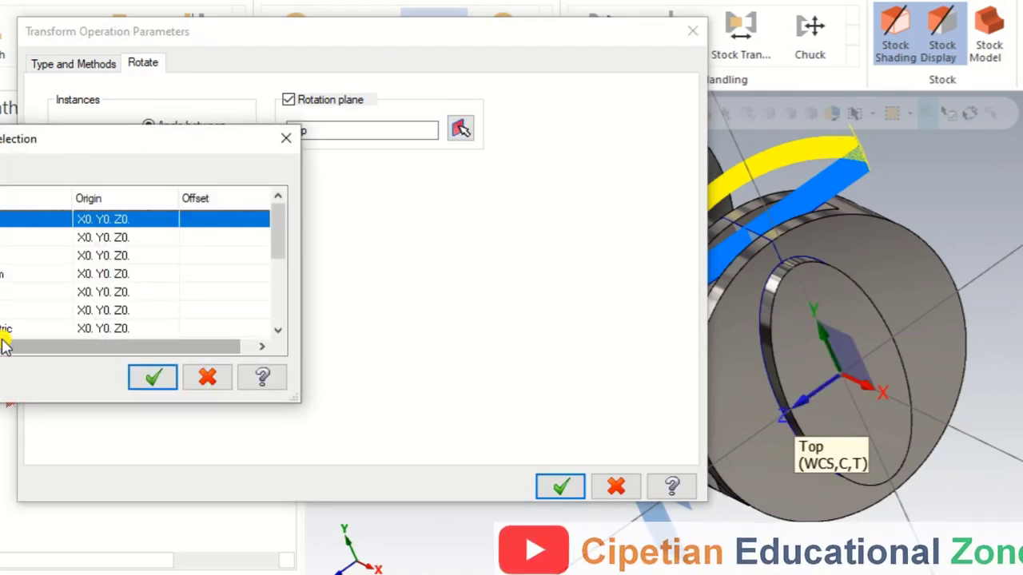
{"action": "left_click", "coordinate": [11, 294]}
{"action": "left_click", "coordinate": [157, 379]}
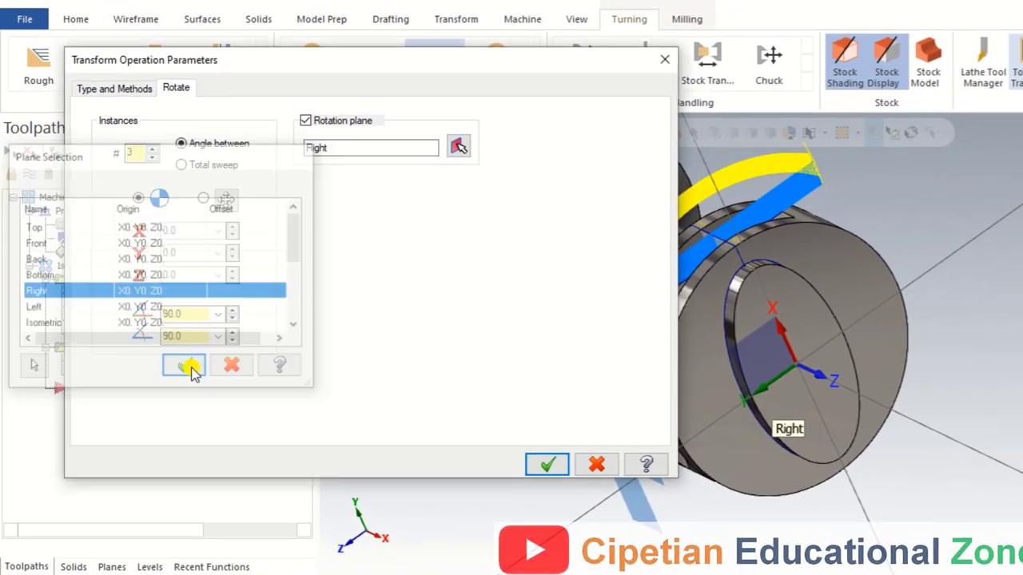
{"action": "left_click", "coordinate": [548, 462]}
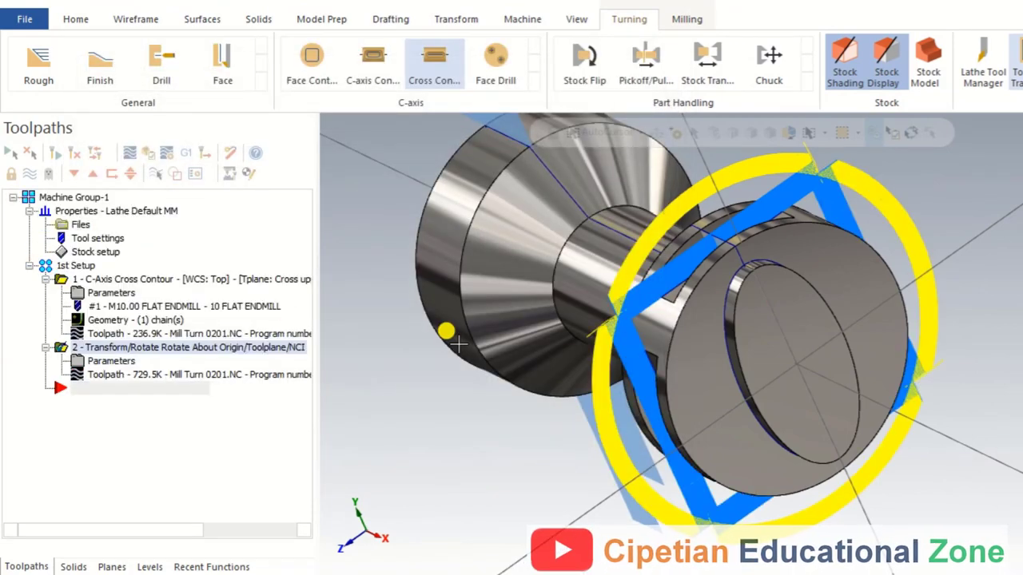
- Display only the selected operation's toolpath, and inspect the C-Axis Cross Contour and Transform/Rotate toolpaths separately on the part
{"action": "left_click", "coordinate": [527, 352]}
{"action": "middle_click_drag", "start_coordinate": [527, 352], "coordinate": [500, 331]}
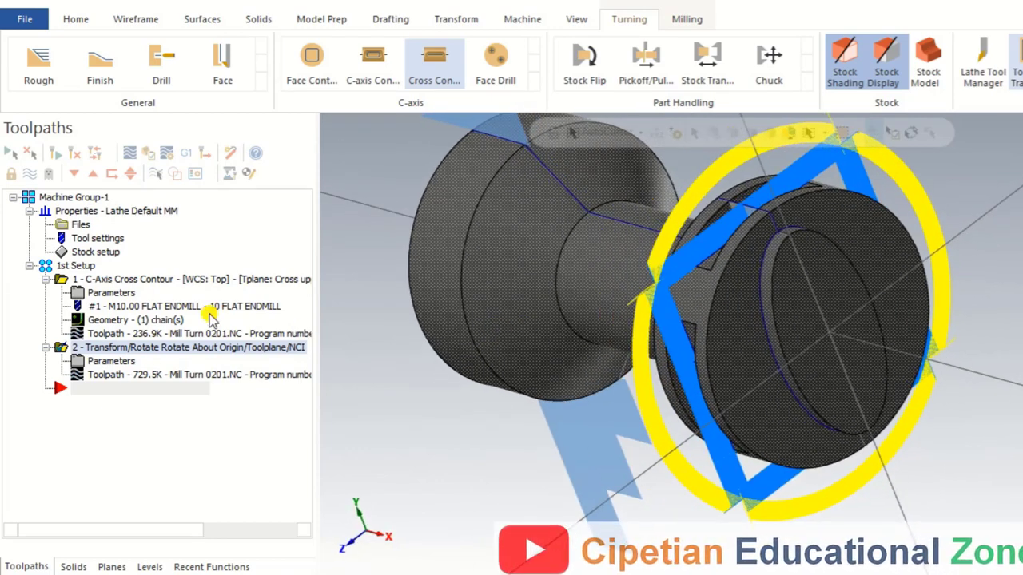
{"action": "left_click", "coordinate": [64, 277]}
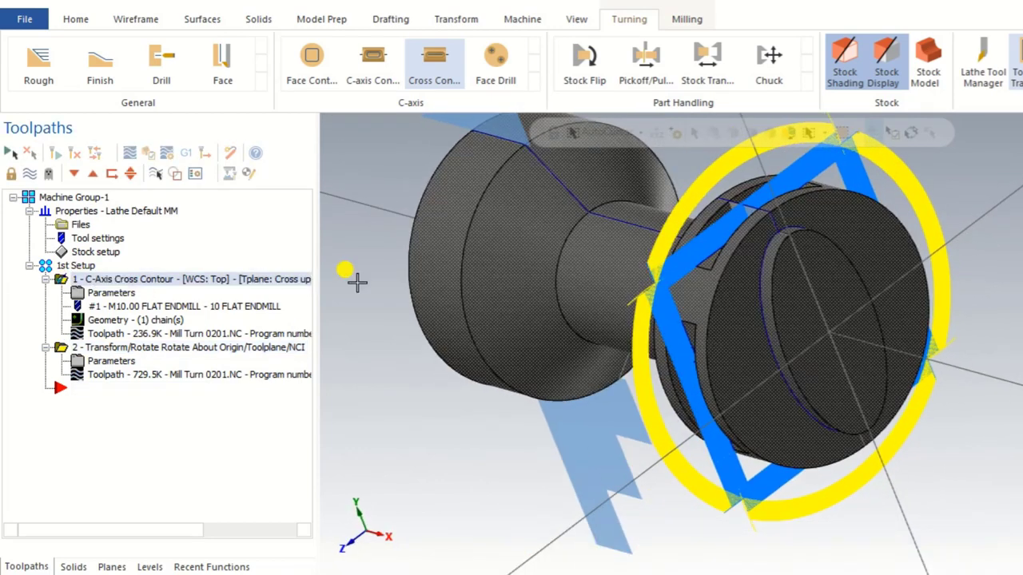
{"action": "left_click", "coordinate": [152, 175]}
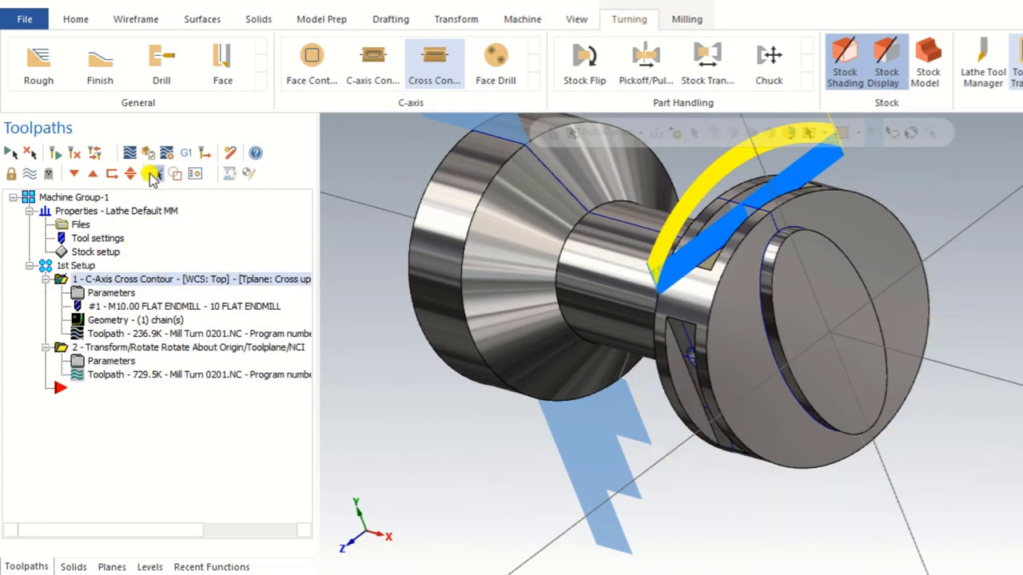
{"action": "left_click", "coordinate": [61, 348]}
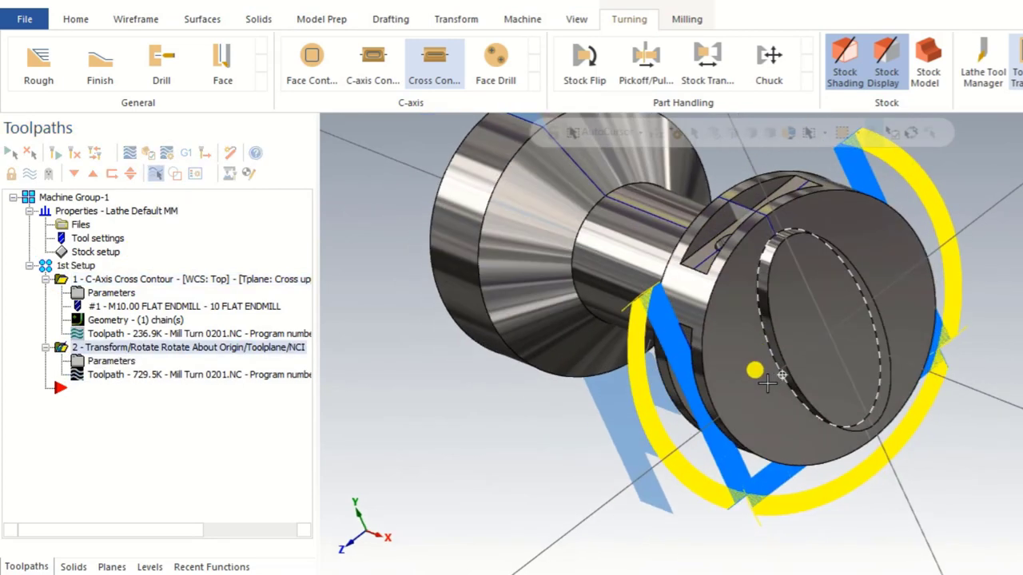
{"action": "middle_click_drag", "start_coordinate": [780, 369], "coordinate": [775, 376]}
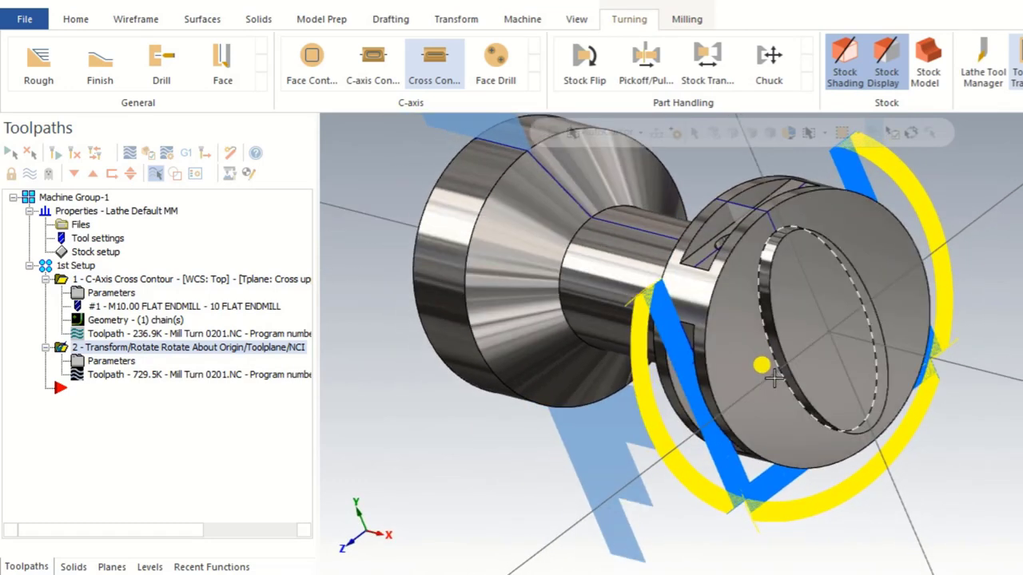
{"action": "mouse_move", "coordinate": [711, 387]}
{"action": "middle_mouse_down"}
{"action": "mouse_move", "coordinate": [710, 402]}
{"action": "mouse_move", "coordinate": [692, 396]}
{"action": "mouse_move", "coordinate": [715, 391]}
{"action": "mouse_move", "coordinate": [735, 360]}
{"action": "middle_mouse_up"}
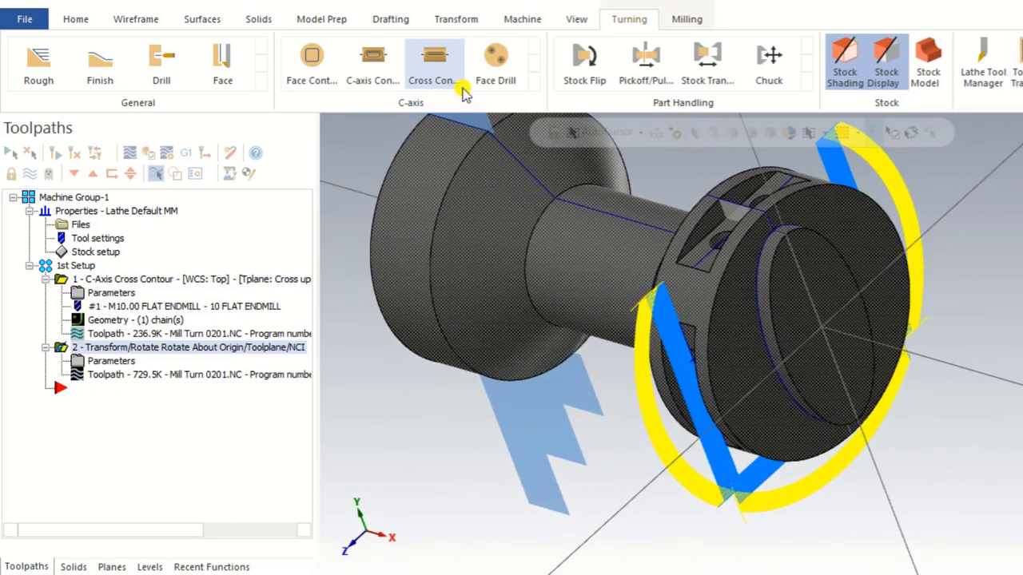